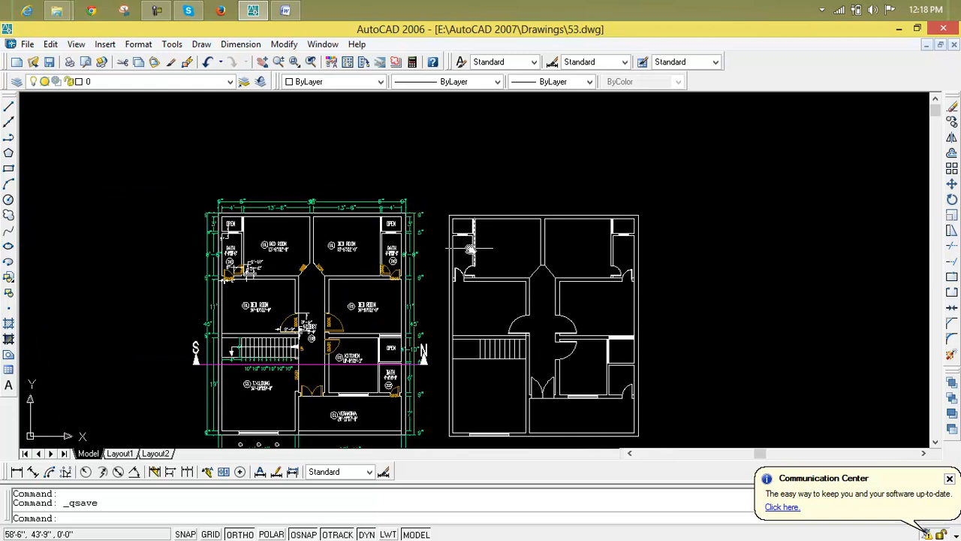
Create a multiline text box in the small upper-left room of the unlabelled plan and enter "open".
middle_click_drag(470, 238, 597, 324)
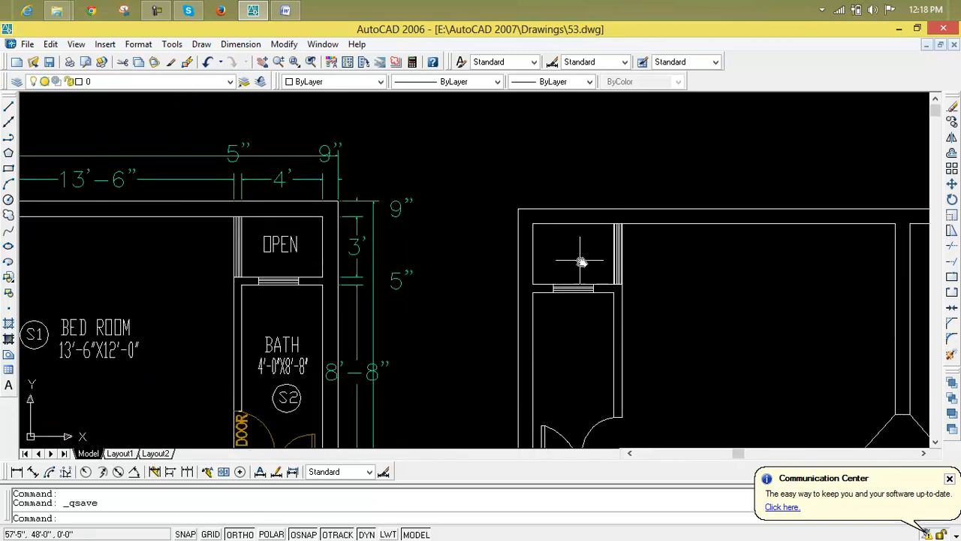
scroll(575, 260, "up", 5)
type("t")
key("Return")
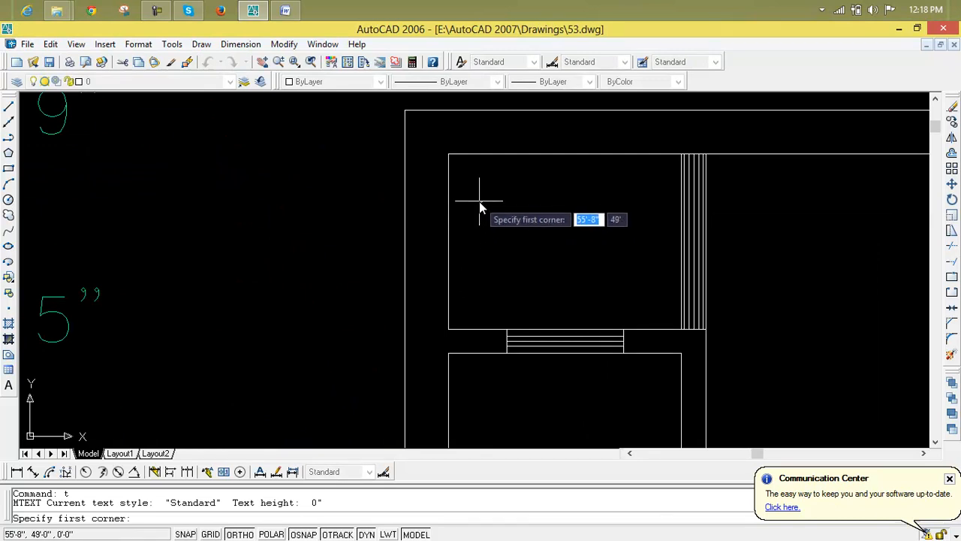
left_click(478, 194)
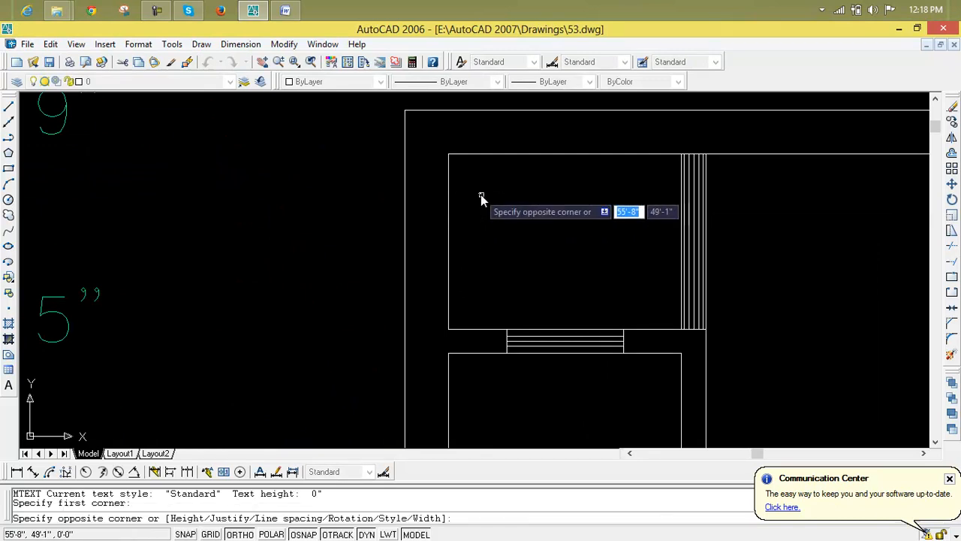
left_click(643, 240)
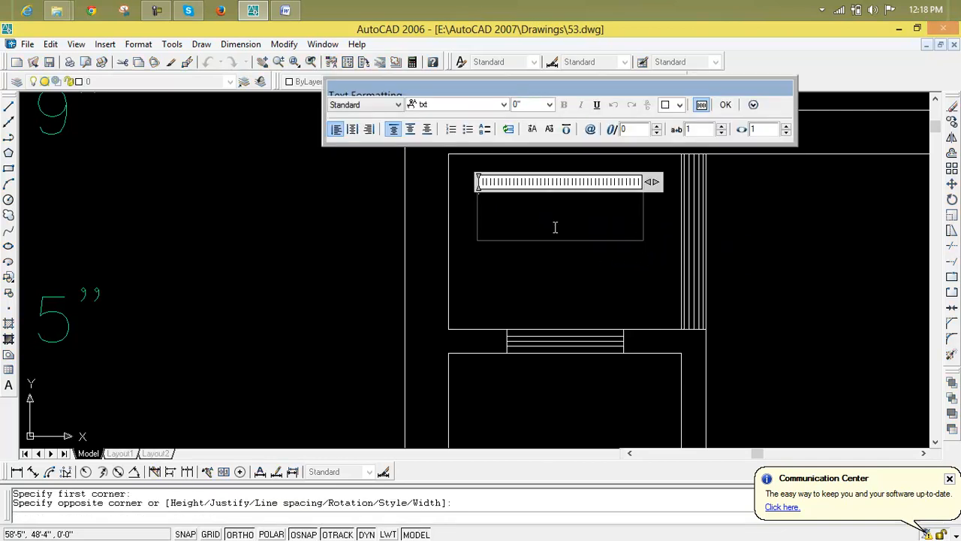
scroll(555, 227, "down", 2)
scroll(194, 230, "down", 2)
scroll(77, 231, "down", 1)
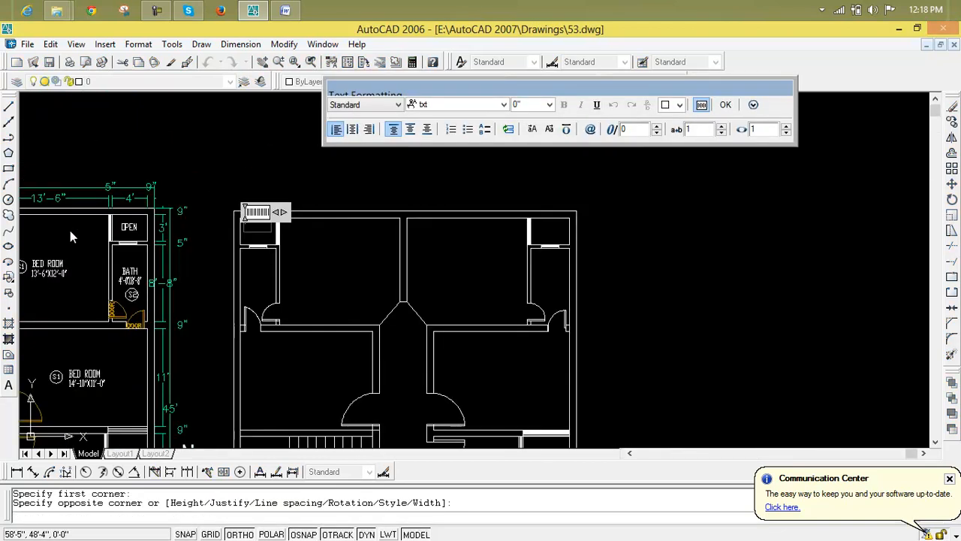
middle_click_drag(69, 232, 465, 242)
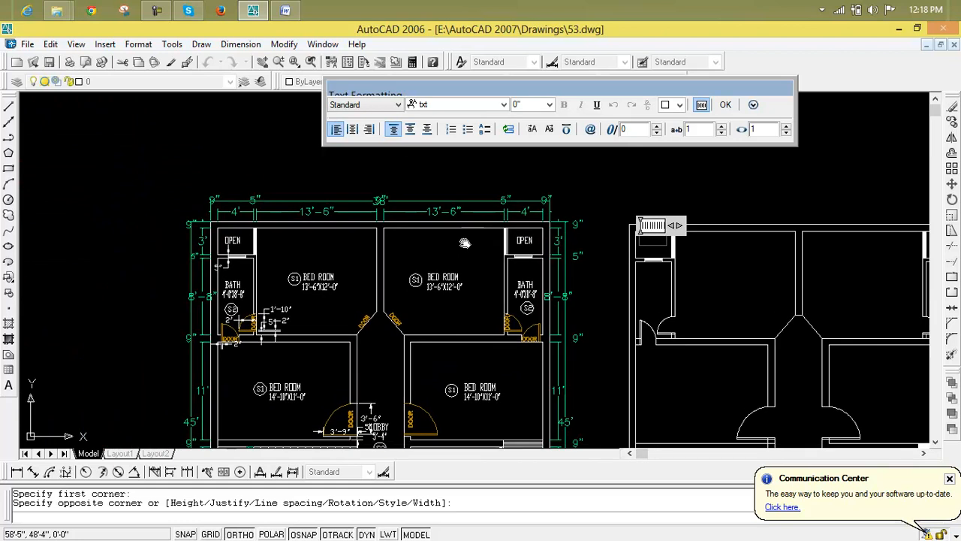
scroll(652, 238, "up", 5)
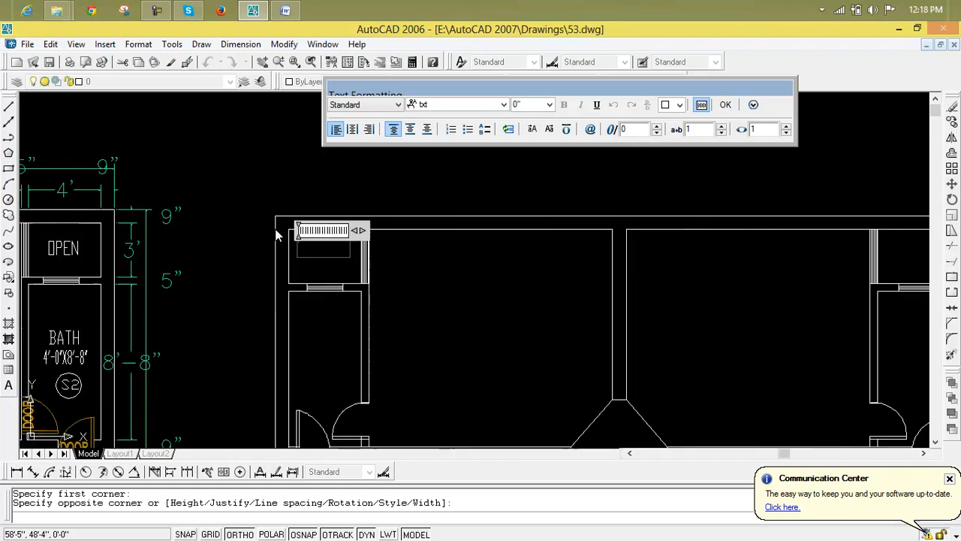
scroll(361, 274, "up", 3)
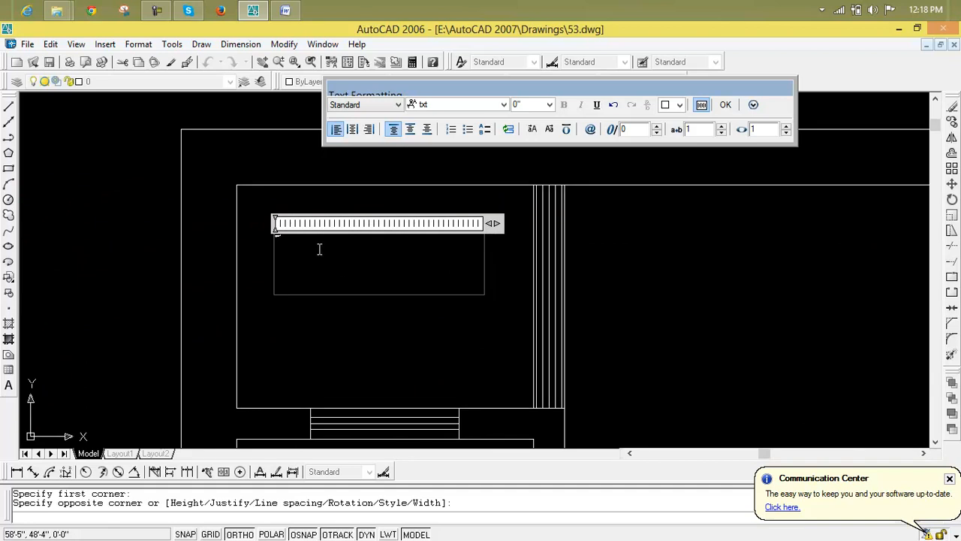
Try text heights of 2' and 6" on the "open" label and settle on 8".
left_click(539, 104)
key("Return")
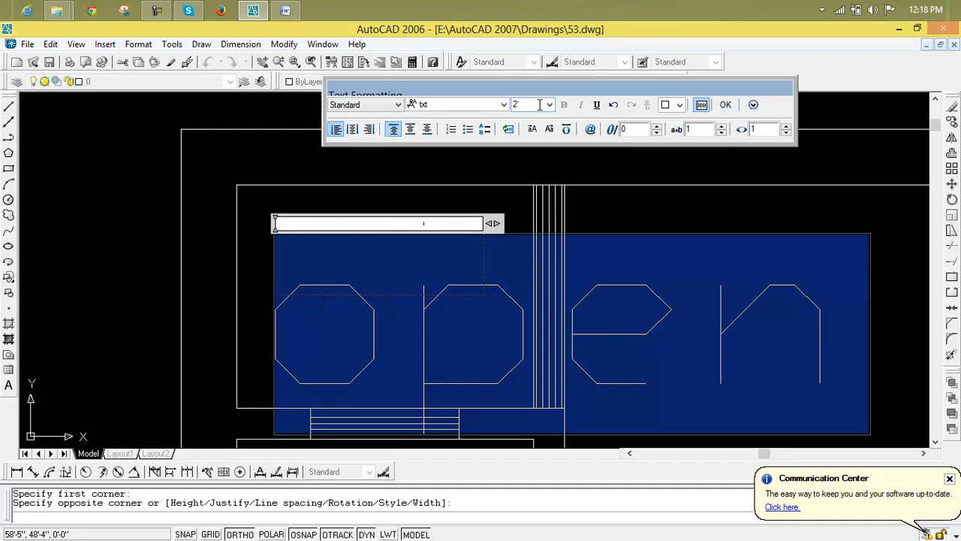
scroll(548, 118, "down", 4)
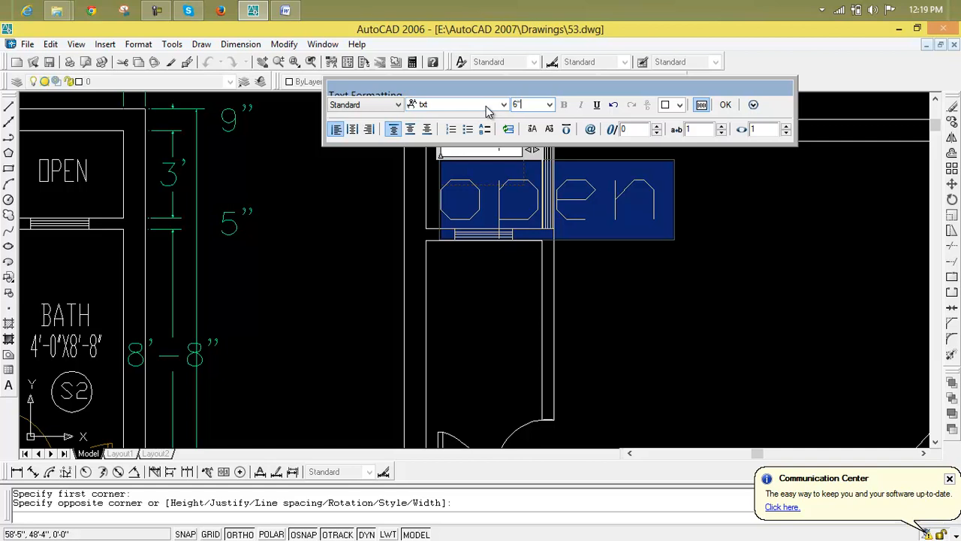
key("Return")
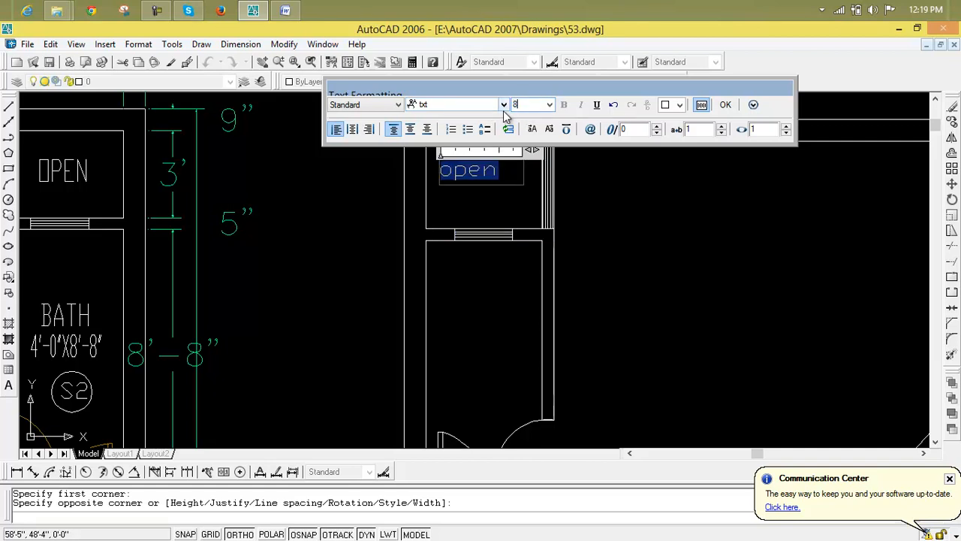
key("Return")
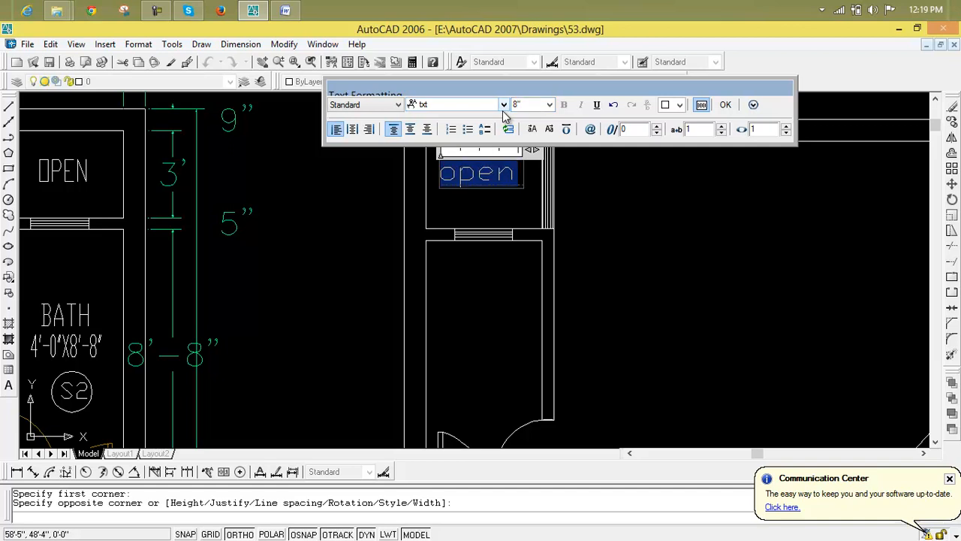
Compare the size of the new label with the room labels in the dimensioned plan.
scroll(325, 226, "down", 4)
middle_click_drag(231, 227, 680, 231)
scroll(316, 216, "up", 4)
scroll(272, 193, "up", 4)
scroll(268, 195, "down", 8)
middle_click_drag(748, 238, 496, 267)
scroll(473, 255, "up", 5)
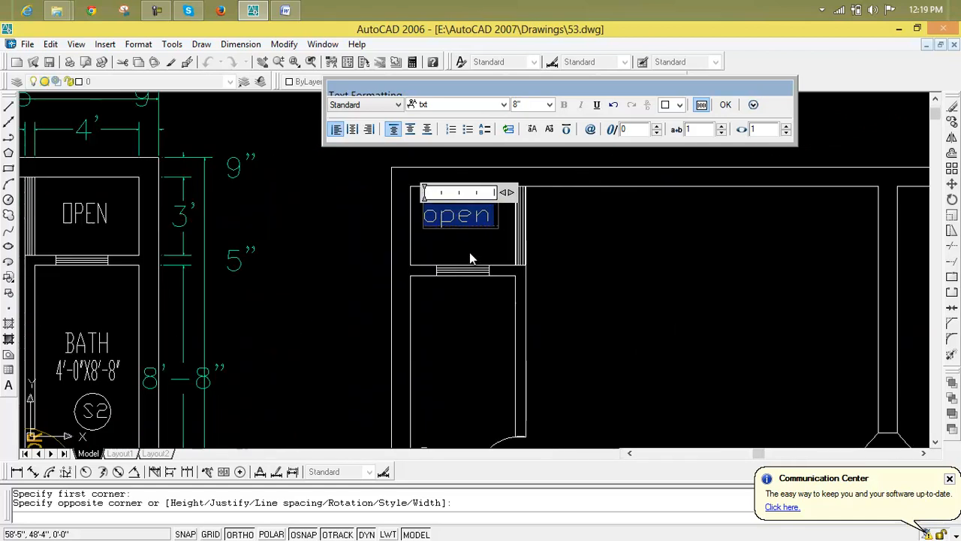
left_click(503, 105)
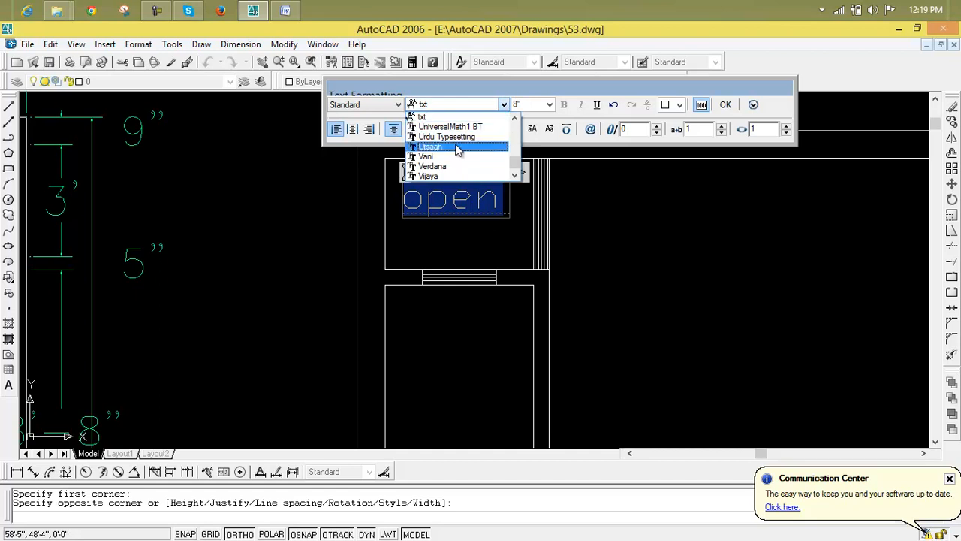
left_click(458, 147)
left_click(503, 105)
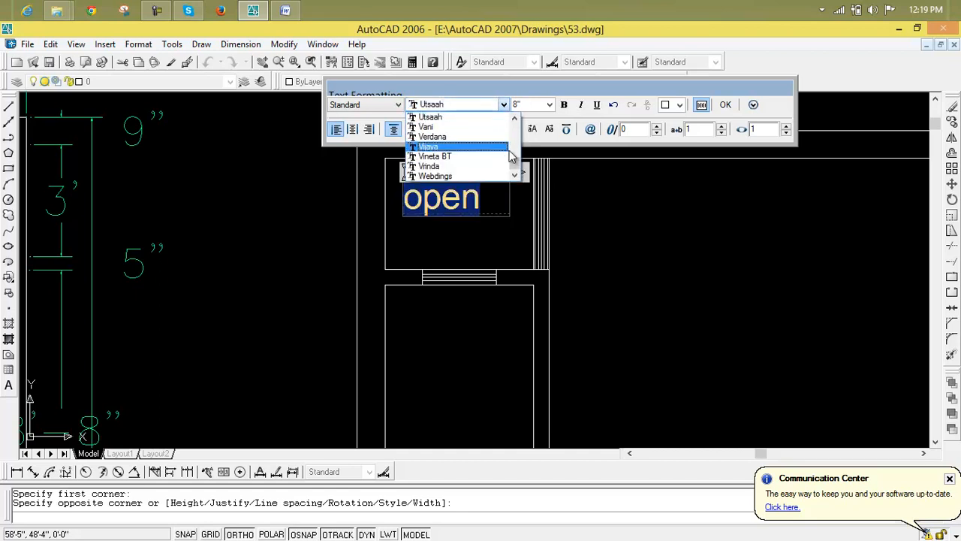
left_click_drag(516, 169, 515, 121)
left_click(496, 127)
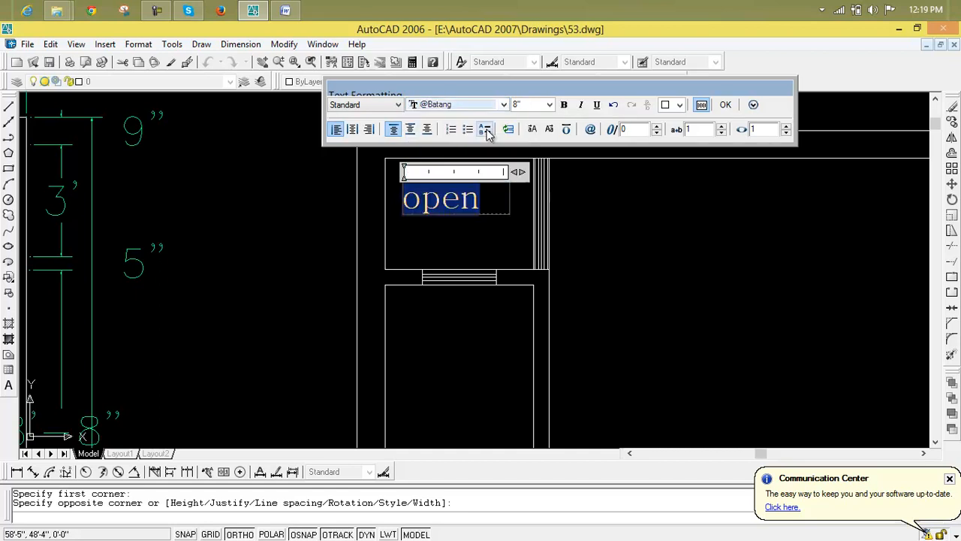
left_click(503, 104)
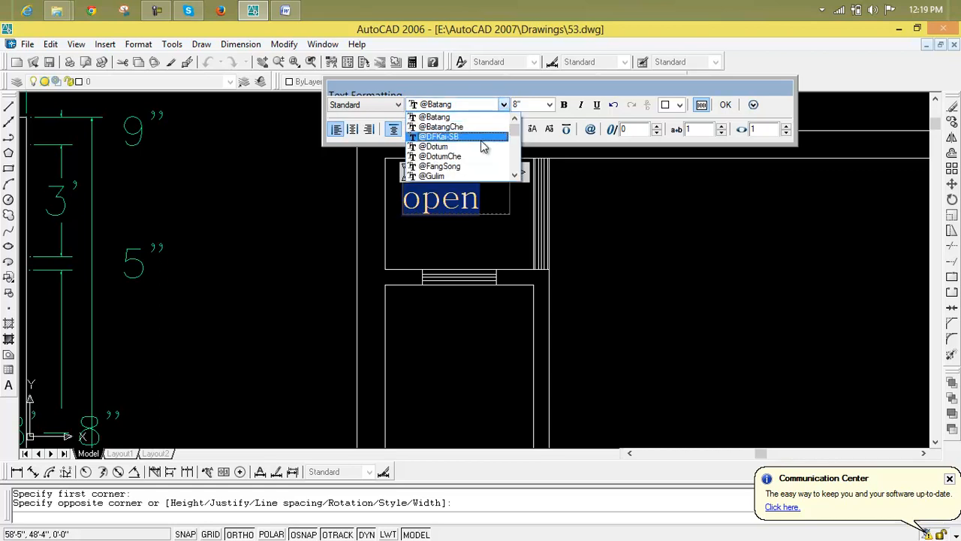
left_click(485, 137)
left_click(503, 105)
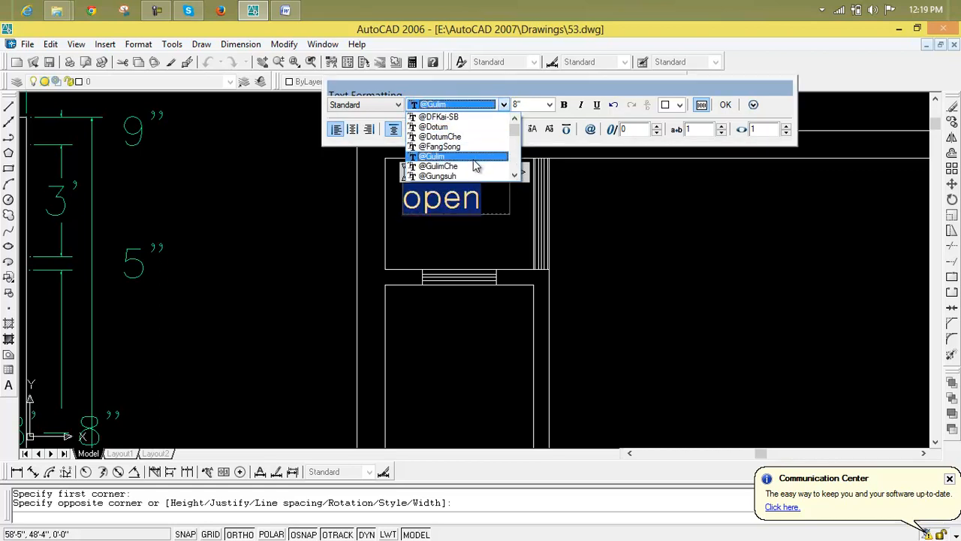
left_click(476, 159)
left_click(503, 104)
left_click(473, 175)
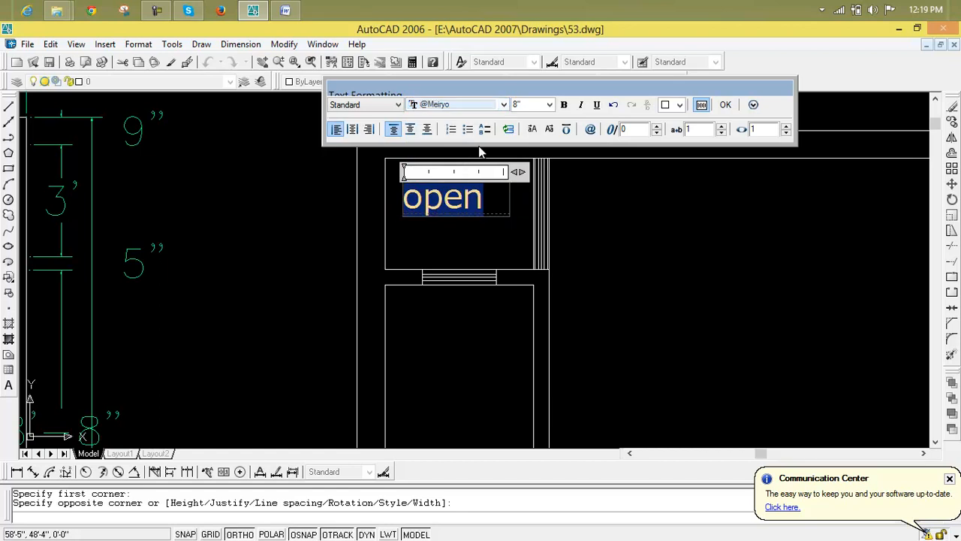
left_click(503, 104)
left_click_drag(517, 129, 517, 153)
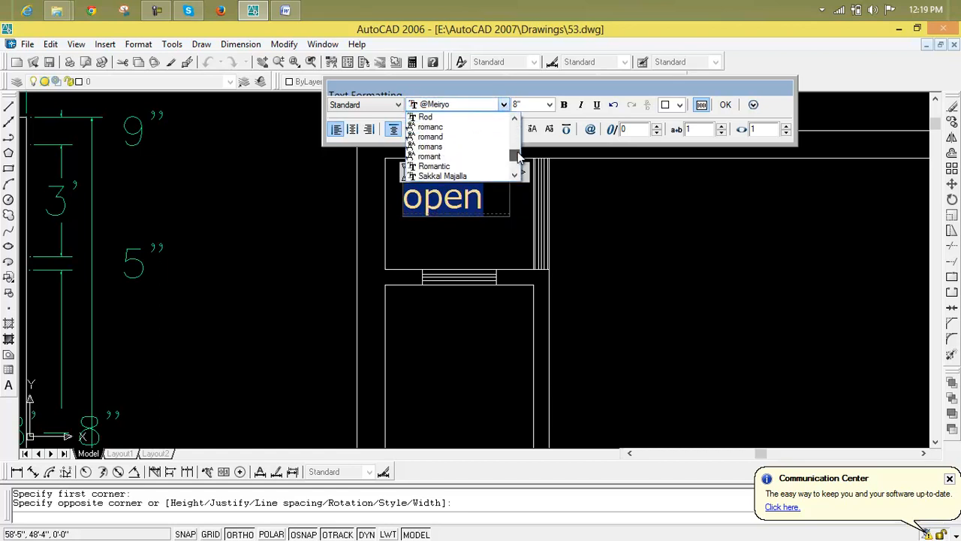
left_click(489, 147)
Set the "open" text to the SansSerif font and make it bold.
left_click(504, 105)
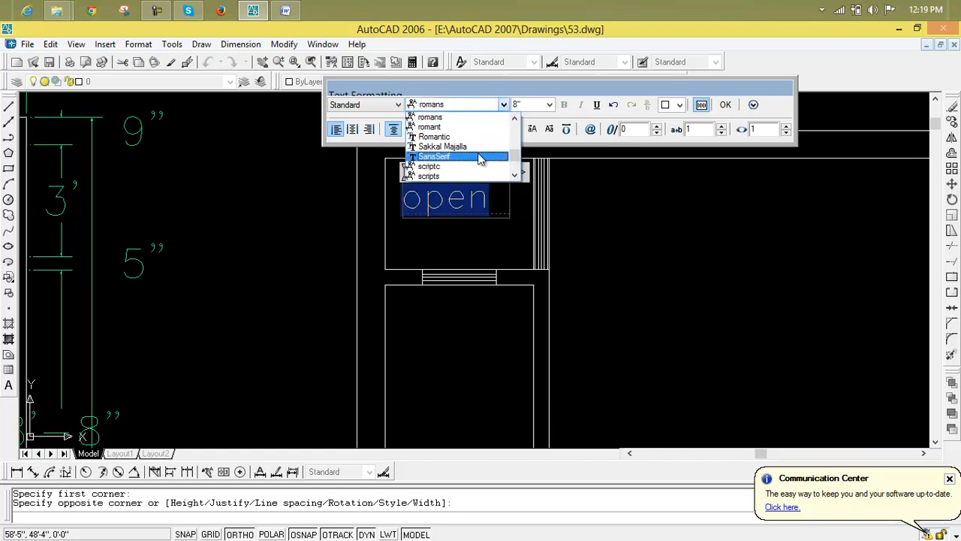
left_click(471, 148)
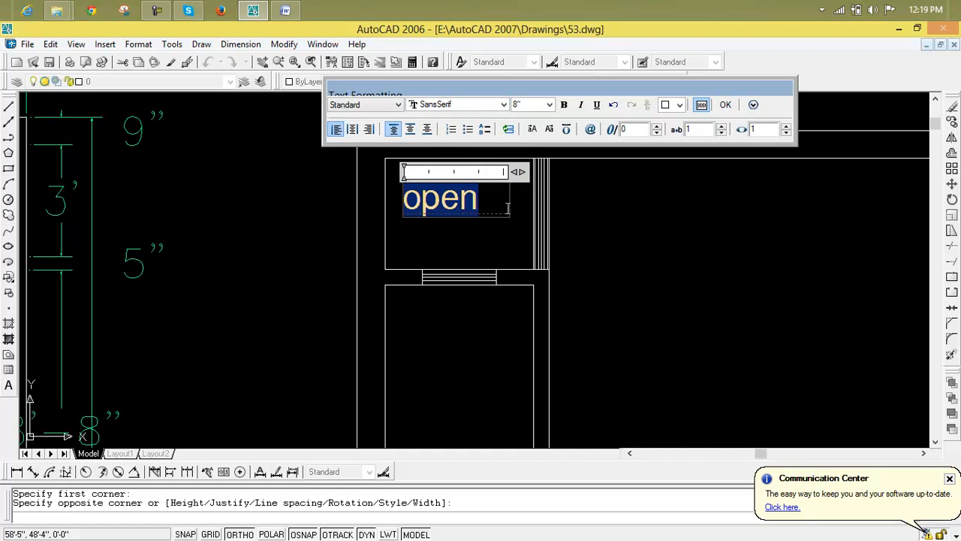
left_click(563, 105)
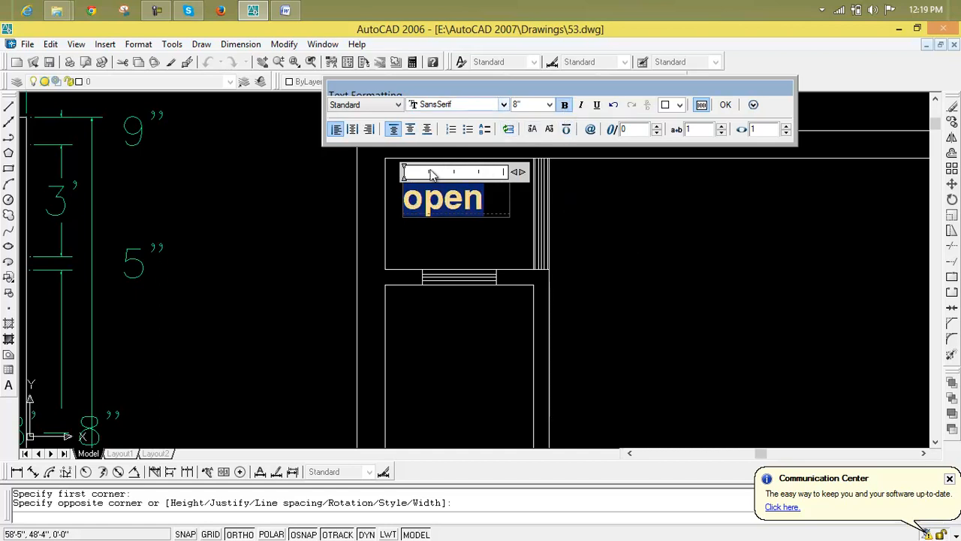
Capitalize the first letter so the label reads "Open" and narrow the text box slightly.
left_click(426, 204)
key("BackSpace")
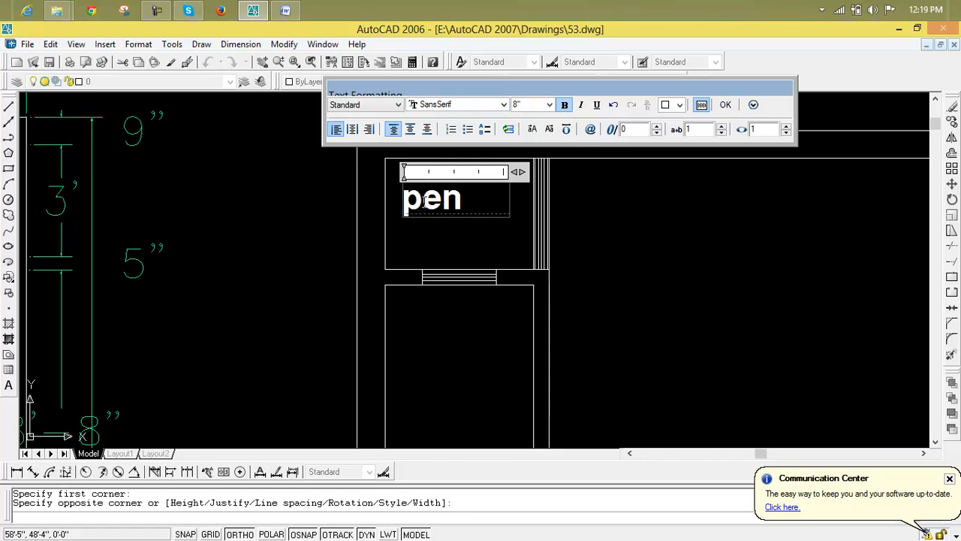
type("O")
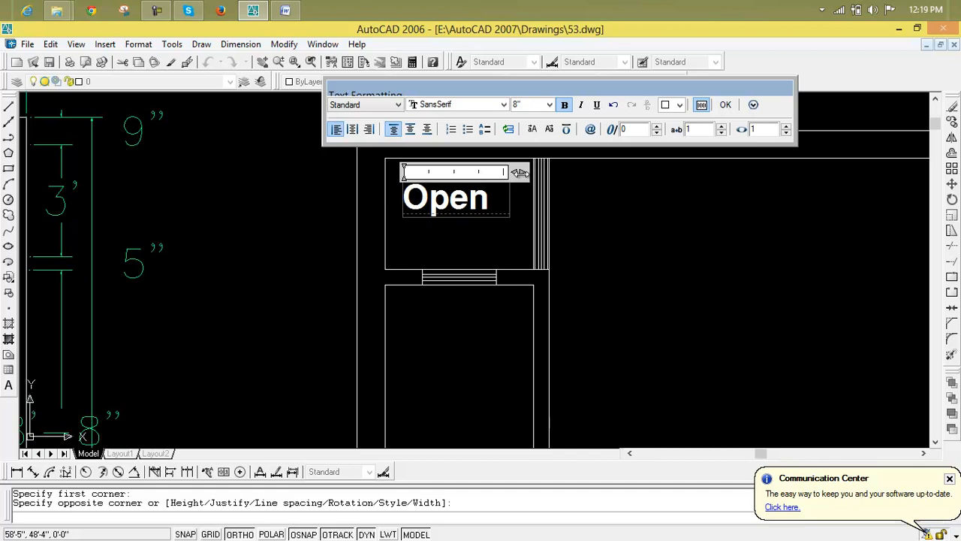
mouse_move(518, 171)
left_mouse_down()
mouse_move(572, 173)
mouse_move(507, 178)
mouse_move(515, 176)
left_mouse_up()
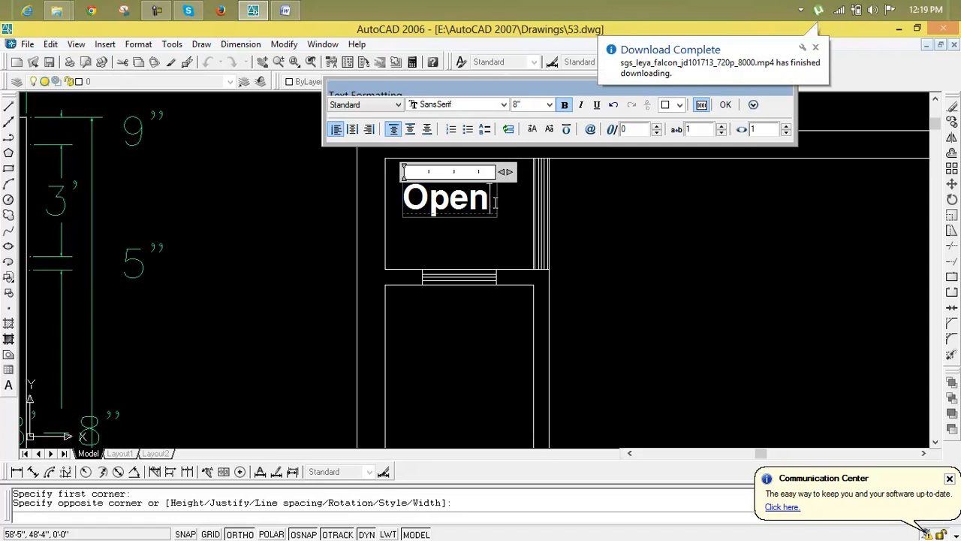
Try adding "area" as a second line under "Open" and delete it again.
type("Openarea")
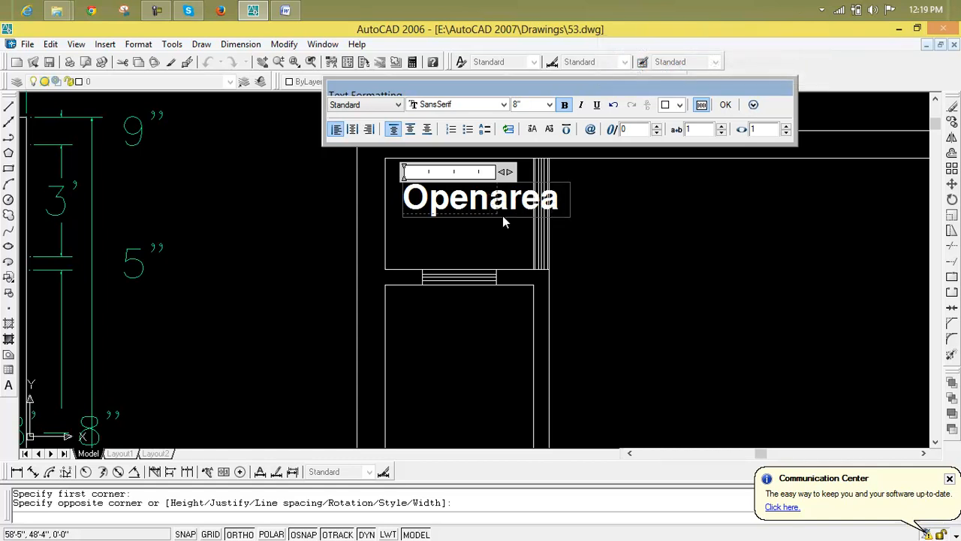
key("Return")
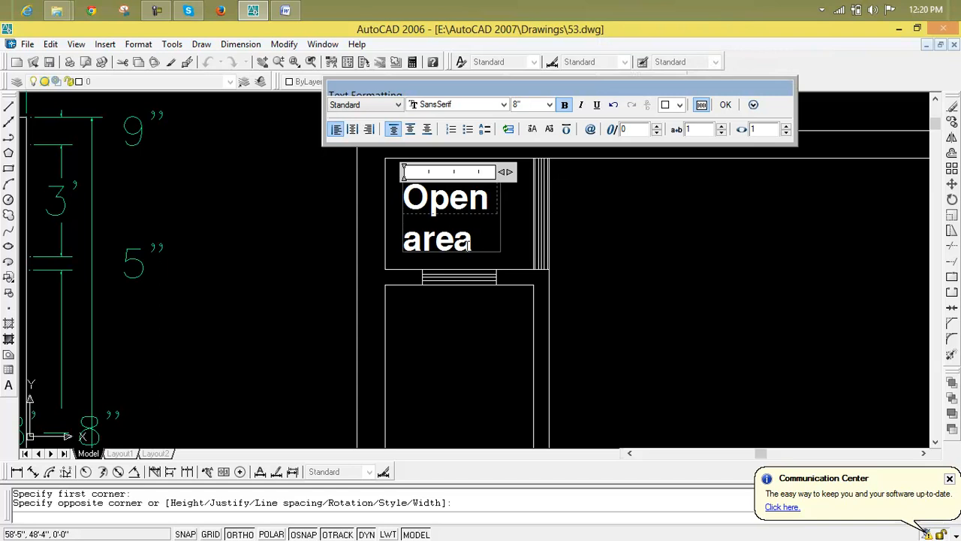
mouse_move(509, 171)
left_mouse_down()
mouse_move(620, 187)
mouse_move(501, 189)
mouse_move(510, 189)
left_mouse_up()
key("BackSpace")
key("BackSpace")
key("BackSpace")
key("BackSpace")
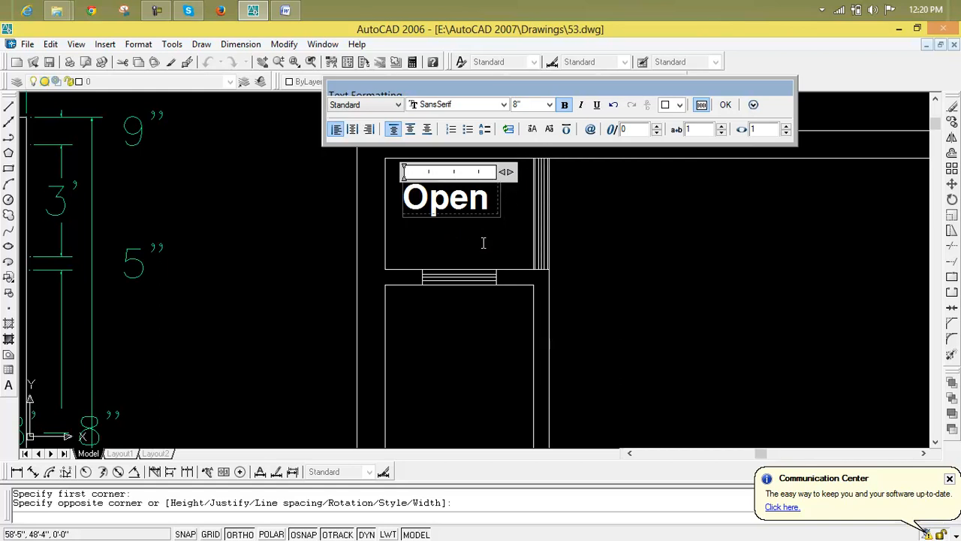
Finish editing the "Open" room label and place it in the drawing.
left_click(725, 104)
scroll(597, 265, "down", 2)
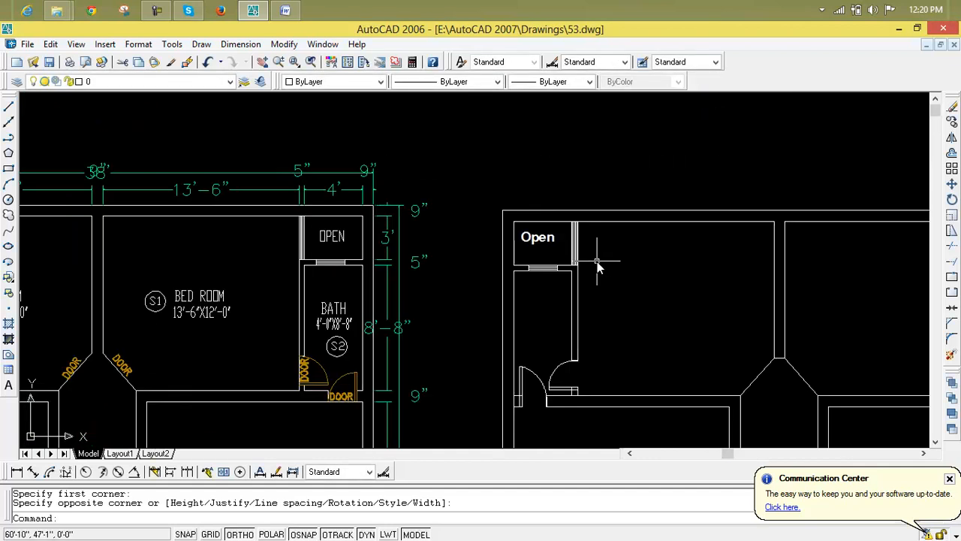
Examine the dimensioned plan's room labels and dimensions against the copy with the new "Open" label.
mouse_move(596, 262)
middle_mouse_down()
mouse_move(622, 245)
mouse_move(564, 249)
middle_mouse_up()
scroll(365, 225, "up", 5)
scroll(365, 225, "down", 5)
scroll(451, 230, "up", 1)
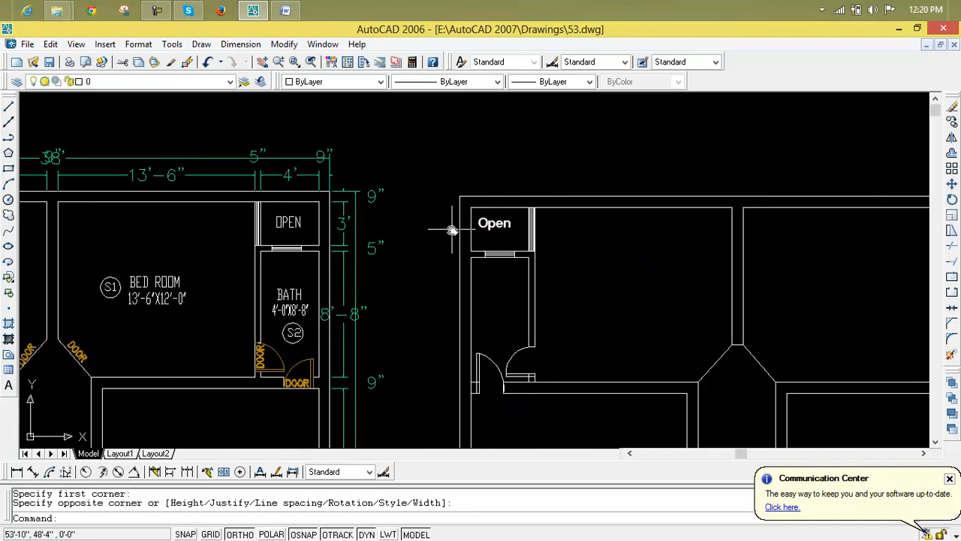
scroll(503, 219, "up", 5)
middle_click_drag(676, 247, 542, 198)
scroll(593, 214, "down", 5)
scroll(38, 223, "up", 2)
scroll(37, 223, "up", 1)
middle_click_drag(119, 227, 325, 251)
scroll(395, 253, "up", 4)
scroll(396, 253, "down", 5)
middle_click_drag(396, 253, 195, 208)
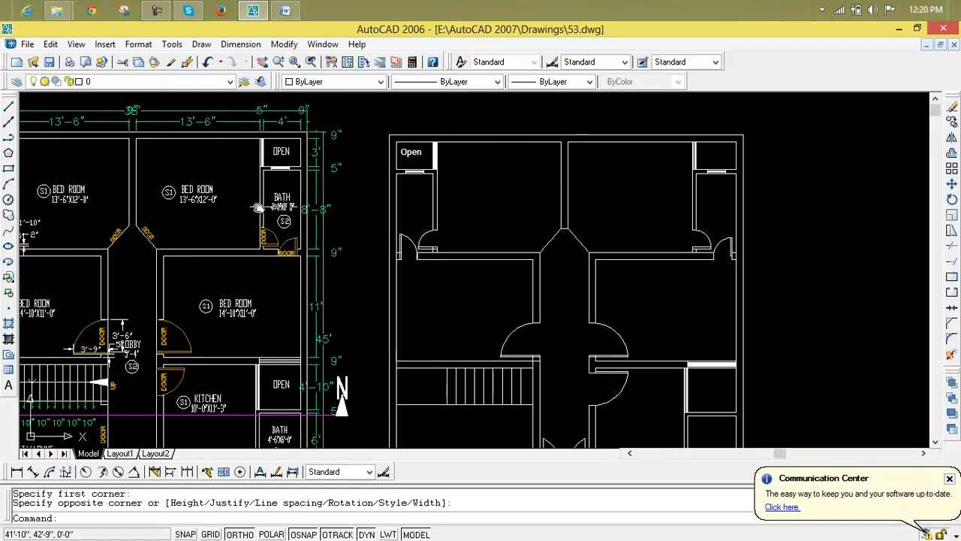
scroll(462, 192, "up", 2)
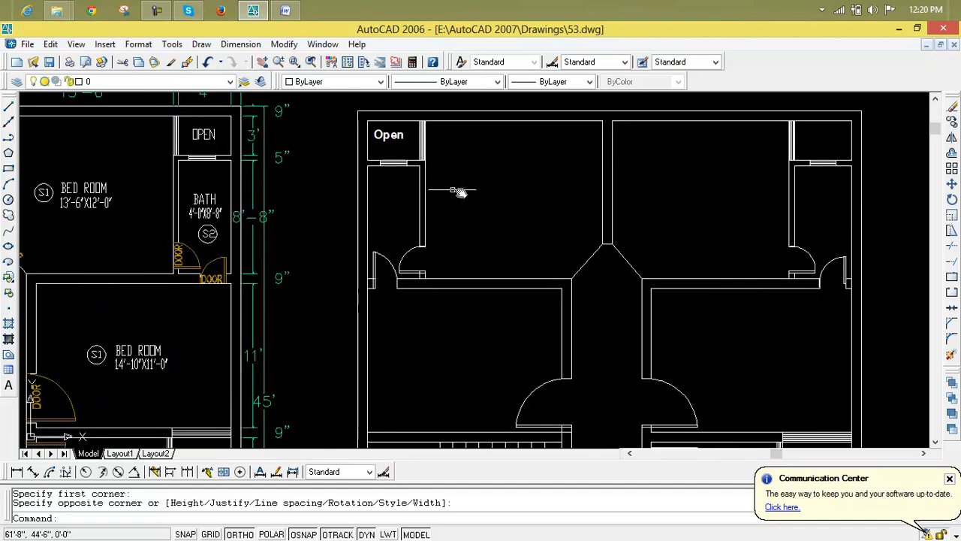
Add an aligned dimension across the width of the upper bedroom beside the "Open" area, placing it just below the top wall.
left_click(33, 472)
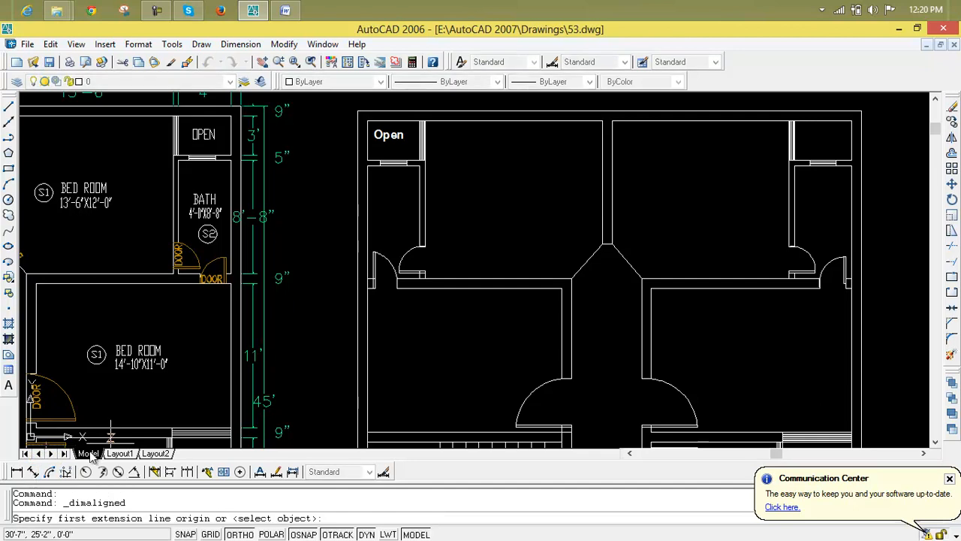
scroll(425, 124, "up", 3)
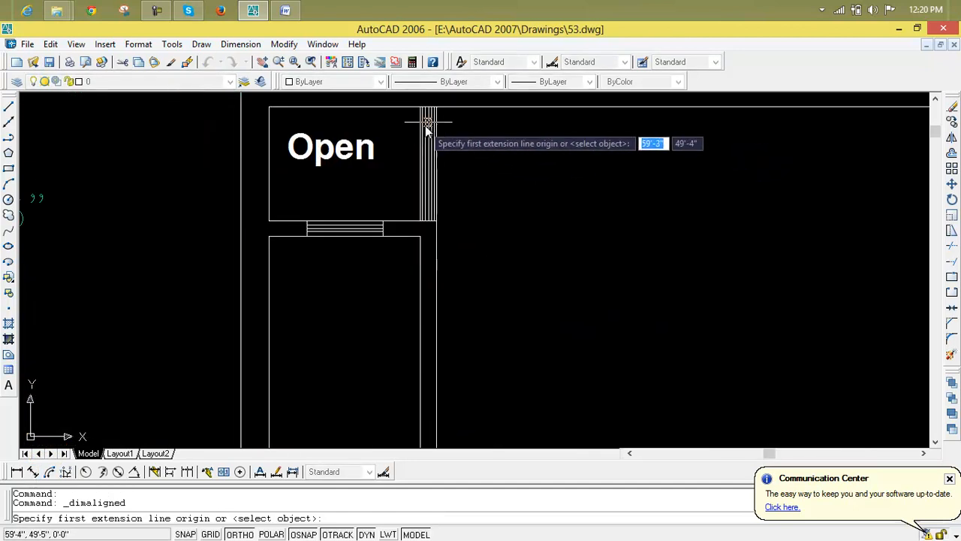
scroll(442, 113, "up", 3)
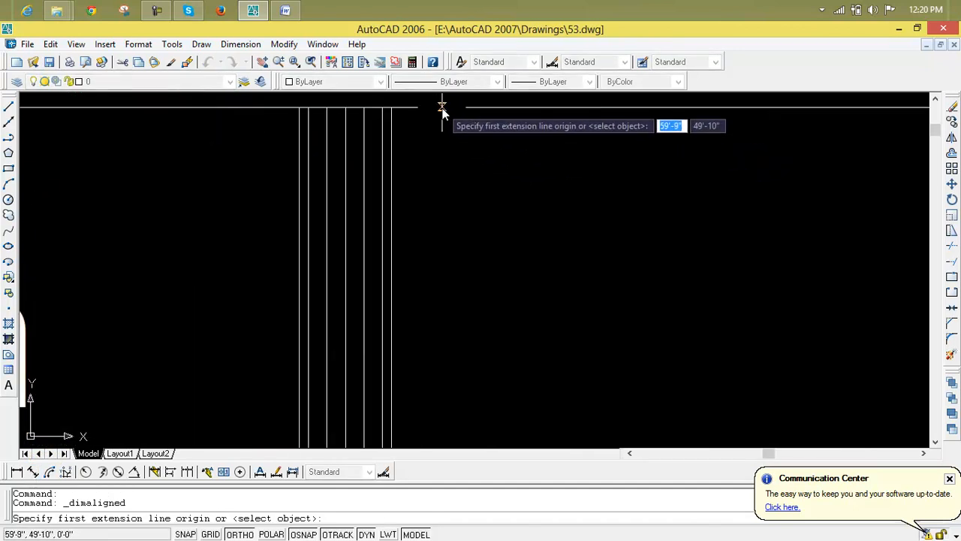
left_click(384, 109)
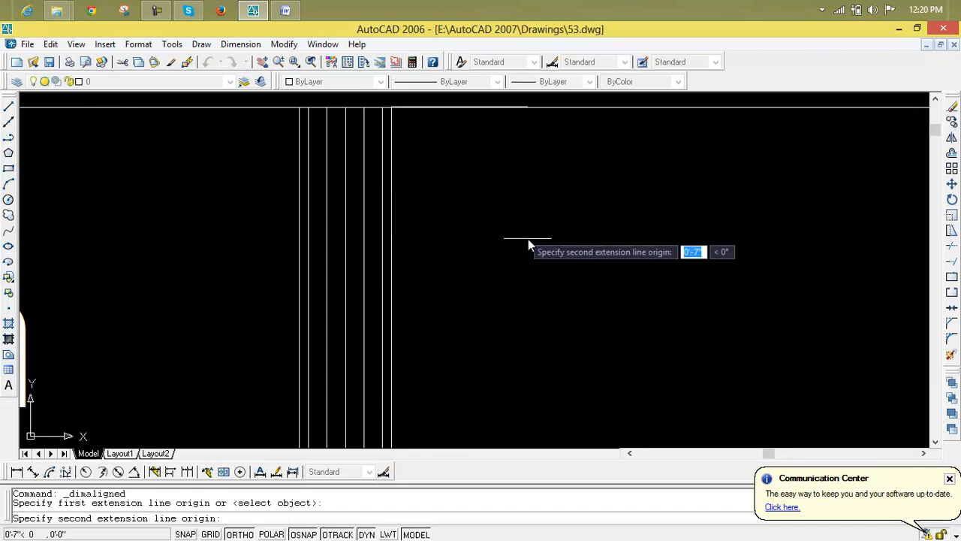
scroll(498, 206, "down", 3)
middle_click_drag(618, 236, 162, 243)
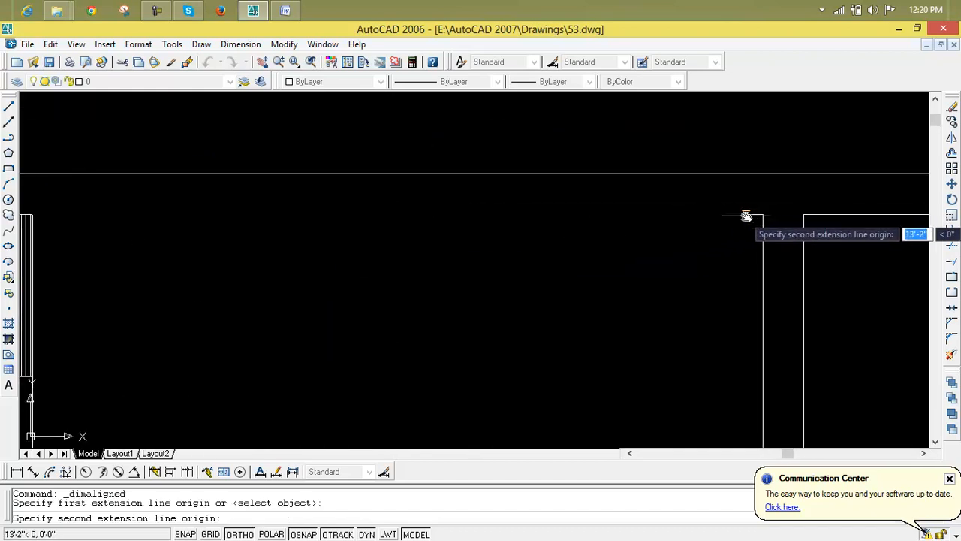
left_click(760, 217)
left_click(688, 314)
Compare the new bedroom width dimension with the matching bedroom label on the reference plan.
scroll(413, 366, "down", 2)
scroll(428, 365, "down", 3)
middle_click_drag(334, 349, 503, 248)
scroll(457, 243, "up", 5)
scroll(456, 243, "down", 4)
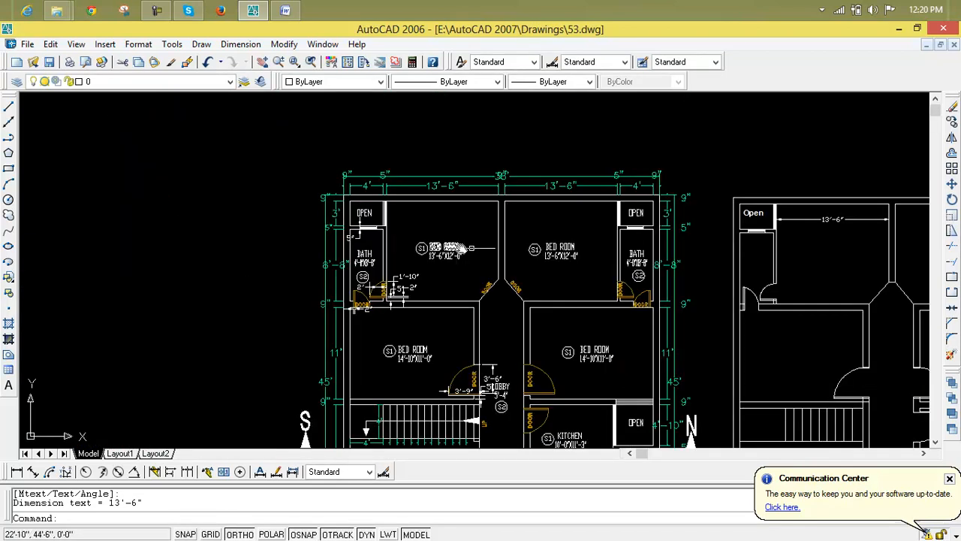
middle_click_drag(819, 251, 482, 262)
scroll(467, 260, "up", 2)
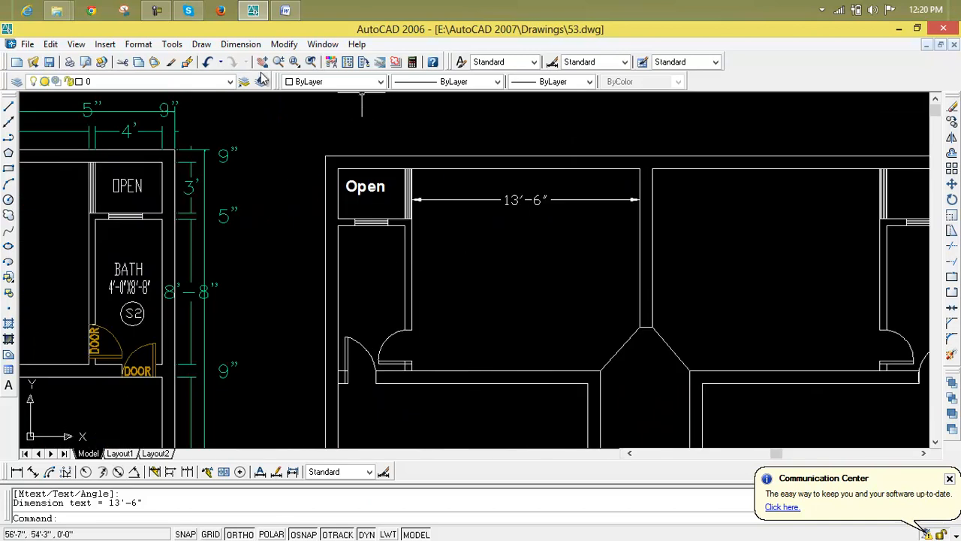
Add an aligned dimension for the same bedroom's depth between its top and bottom walls, placed just inside the bath-side wall.
left_click(33, 471)
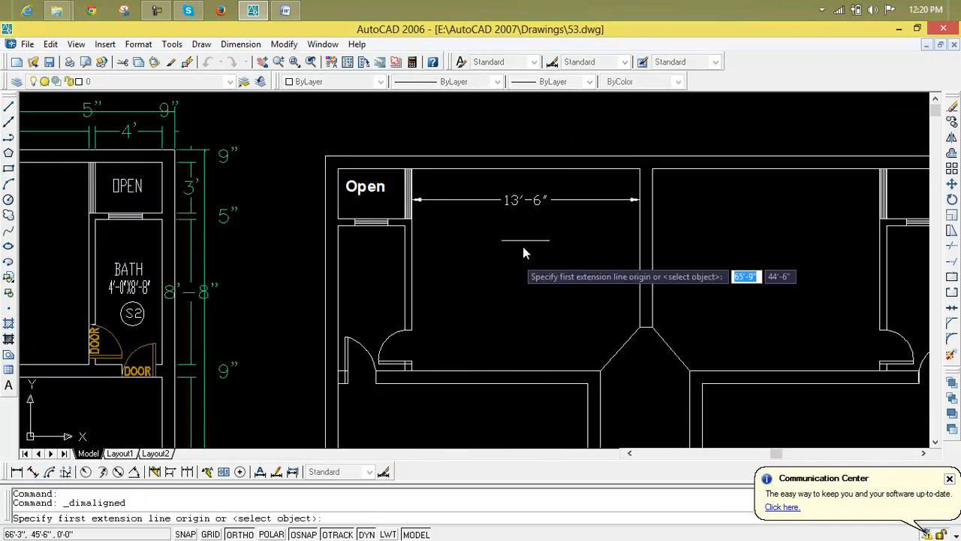
scroll(436, 150, "up", 5)
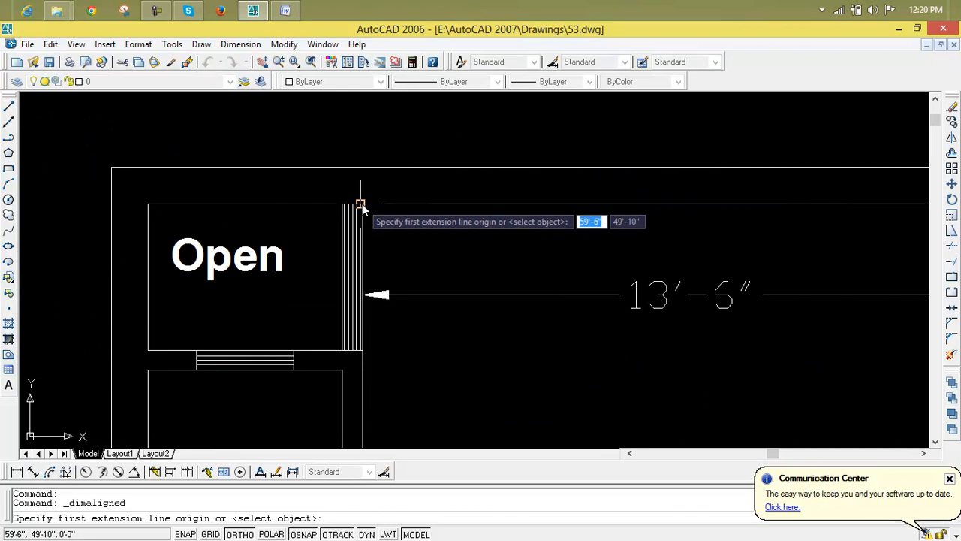
scroll(364, 201, "up", 7)
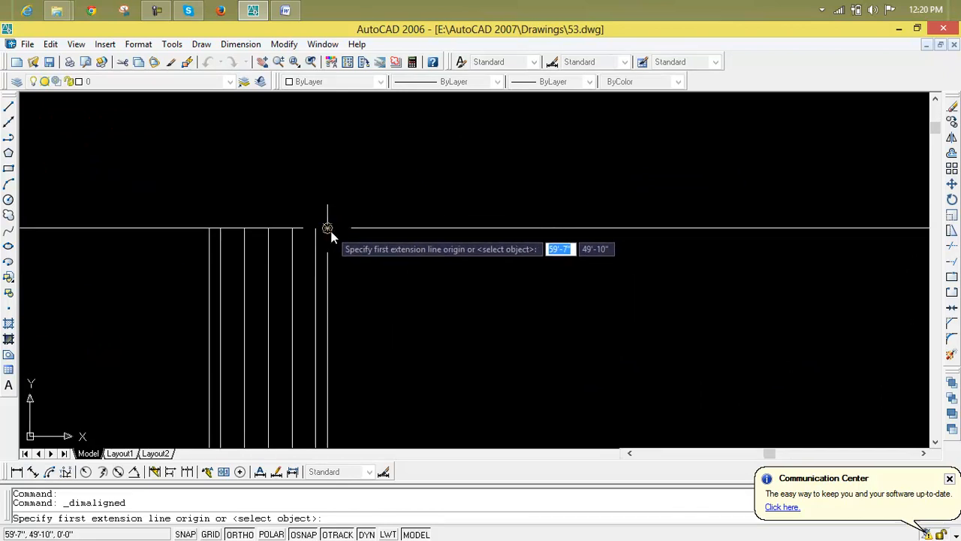
left_click(327, 228)
scroll(365, 349, "down", 11)
middle_click_drag(368, 353, 369, 79)
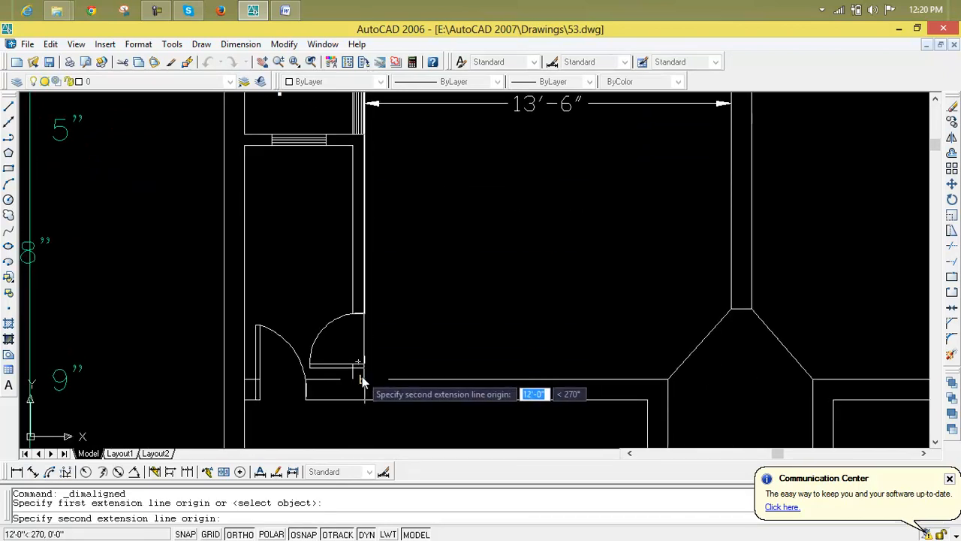
scroll(362, 377, "up", 8)
left_click(371, 393)
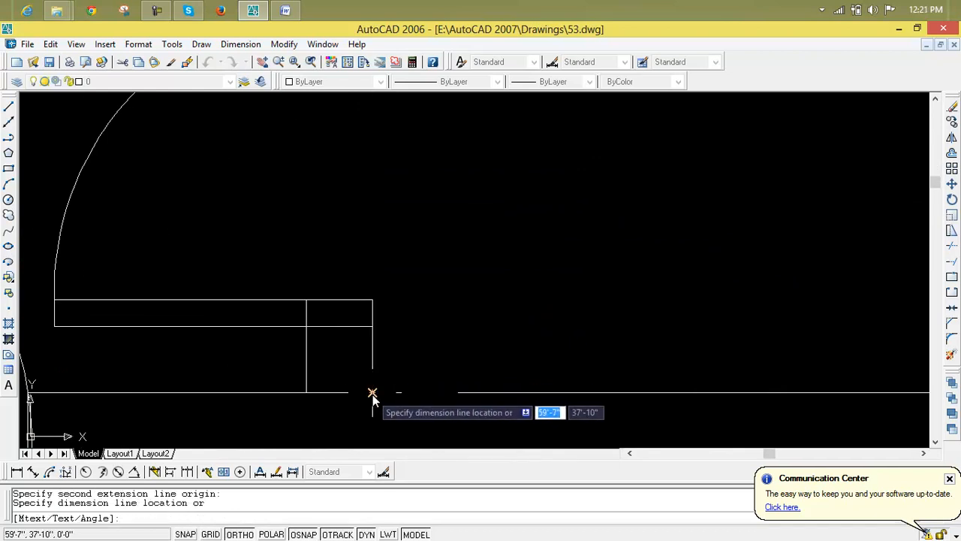
left_click(484, 372)
Examine the reference plan's upper bedroom name and size label, comparing it with the dimensioned bedroom in the copy.
scroll(556, 242, "down", 8)
mouse_move(607, 193)
middle_mouse_down()
mouse_move(521, 316)
mouse_move(487, 342)
middle_mouse_up()
scroll(187, 315, "down", 3)
middle_click_drag(184, 314, 669, 319)
scroll(497, 322, "up", 2)
scroll(393, 326, "up", 3)
scroll(360, 300, "up", 3)
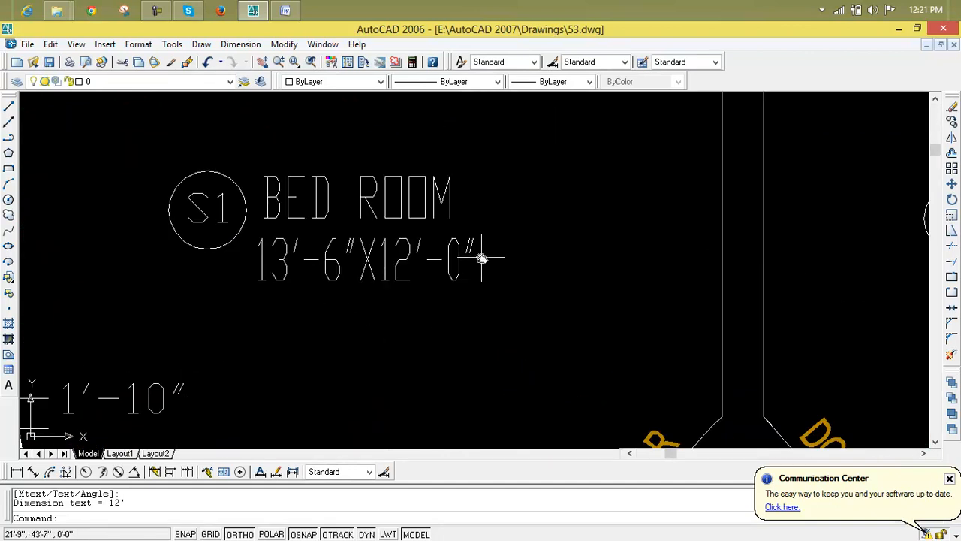
scroll(481, 257, "down", 3)
scroll(623, 269, "down", 2)
middle_click_drag(766, 268, 418, 259)
scroll(417, 259, "up", 6)
mouse_move(698, 265)
middle_mouse_down()
mouse_move(616, 250)
mouse_move(575, 176)
middle_mouse_up()
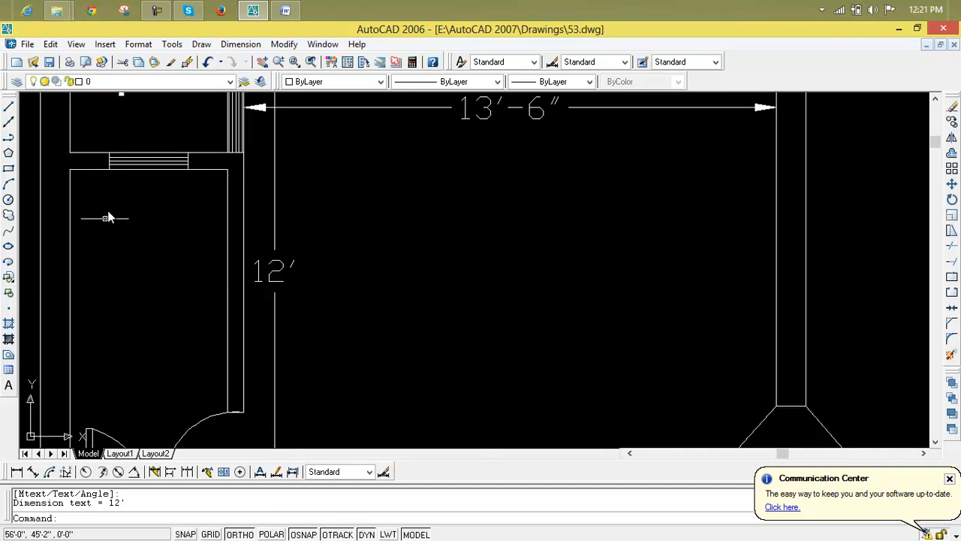
Create a multiline text box in the dimensioned bedroom and set the text height to 8".
left_click(9, 385)
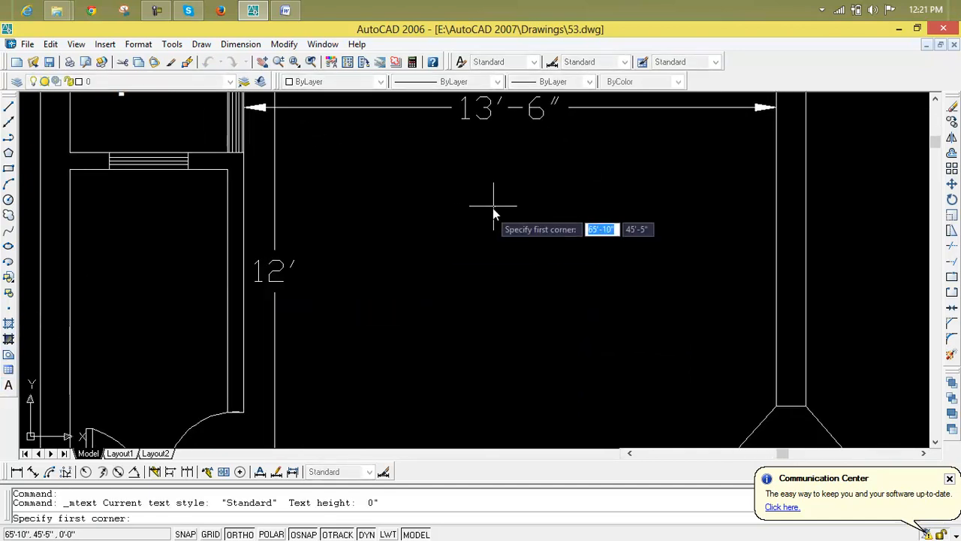
left_click(368, 178)
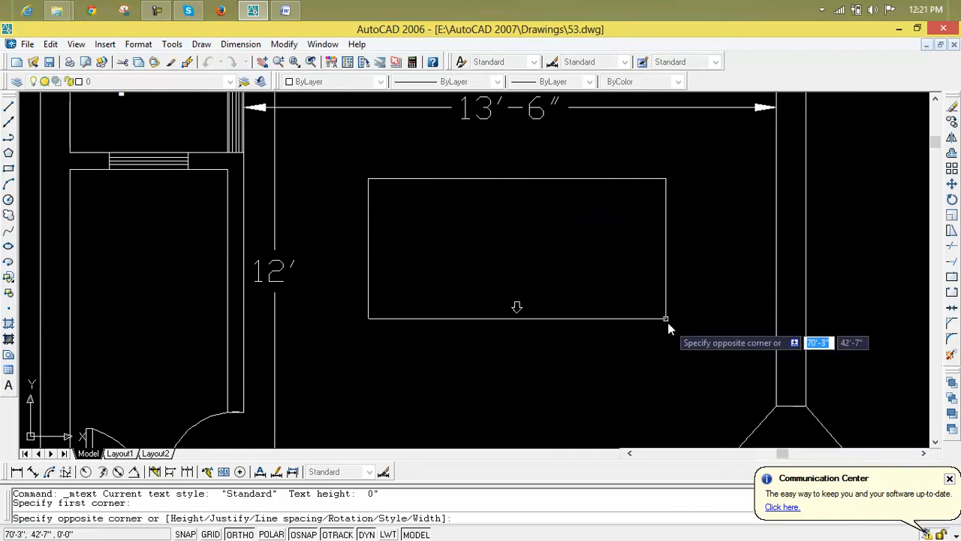
left_click(646, 251)
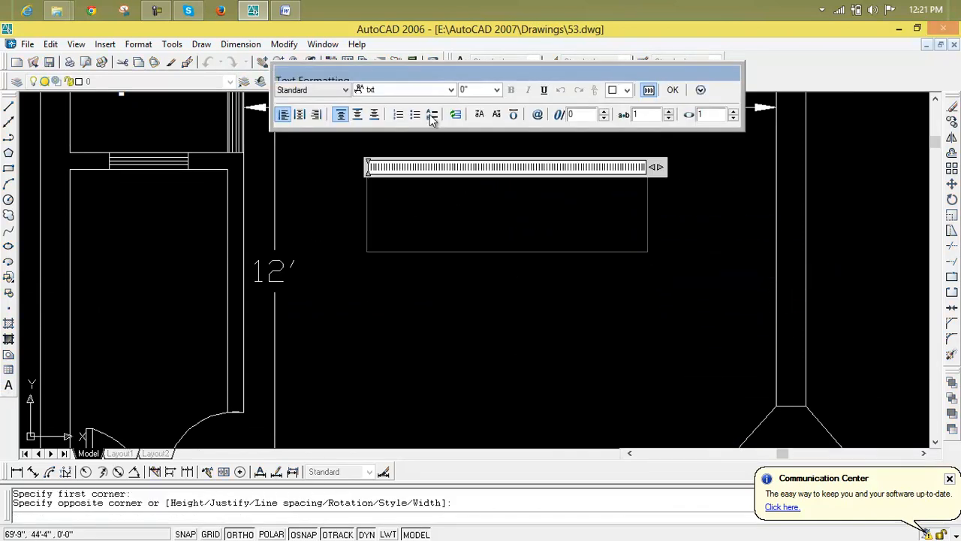
left_click(473, 89)
type("8")
key("Return")
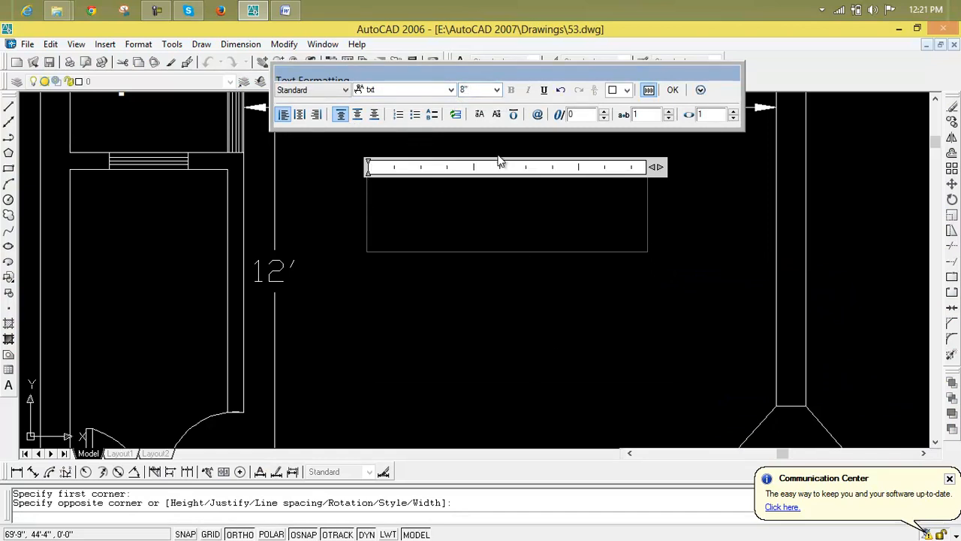
Write the room label as "Bed room" with "13'-6"x12'-0"" on the line below, keeping the formatting bar clear of the text.
mouse_move(501, 80)
left_mouse_down()
mouse_move(501, 341)
mouse_move(511, 340)
left_mouse_up()
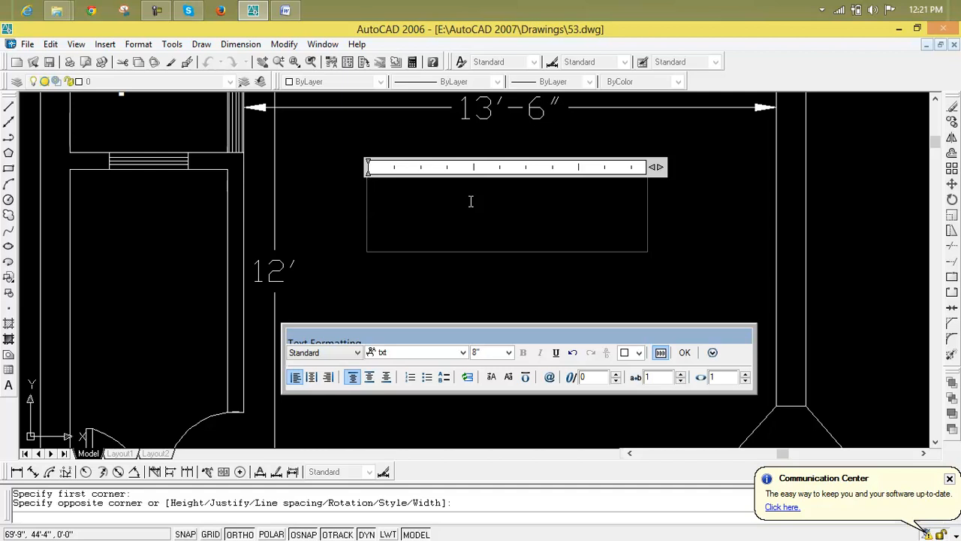
type("13'-6\"")
type("x12'")
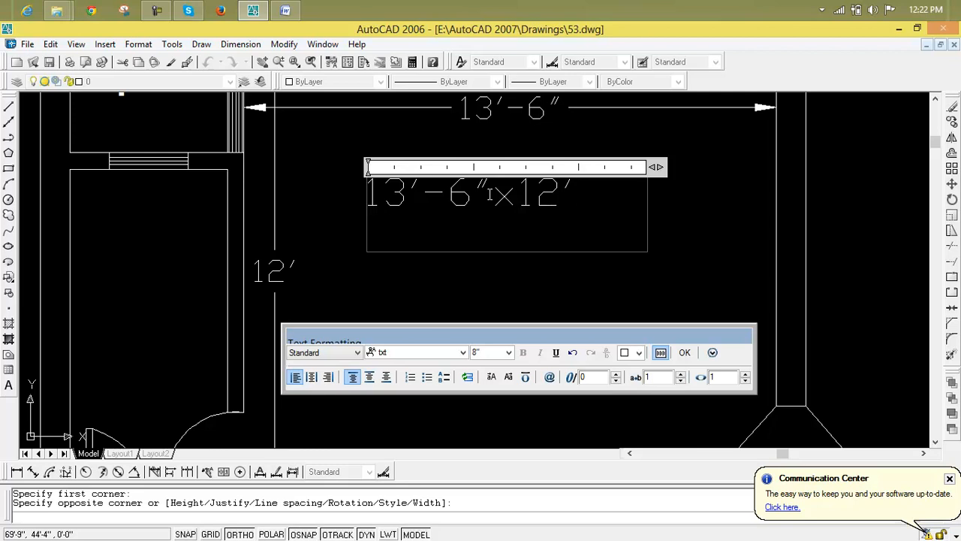
type("-0")
left_click(368, 196)
key("Return")
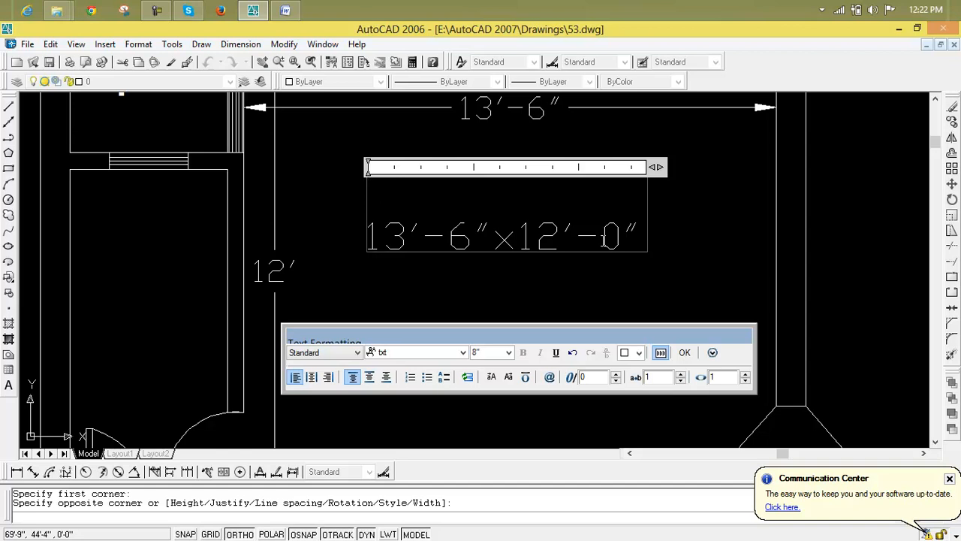
type("Bed ")
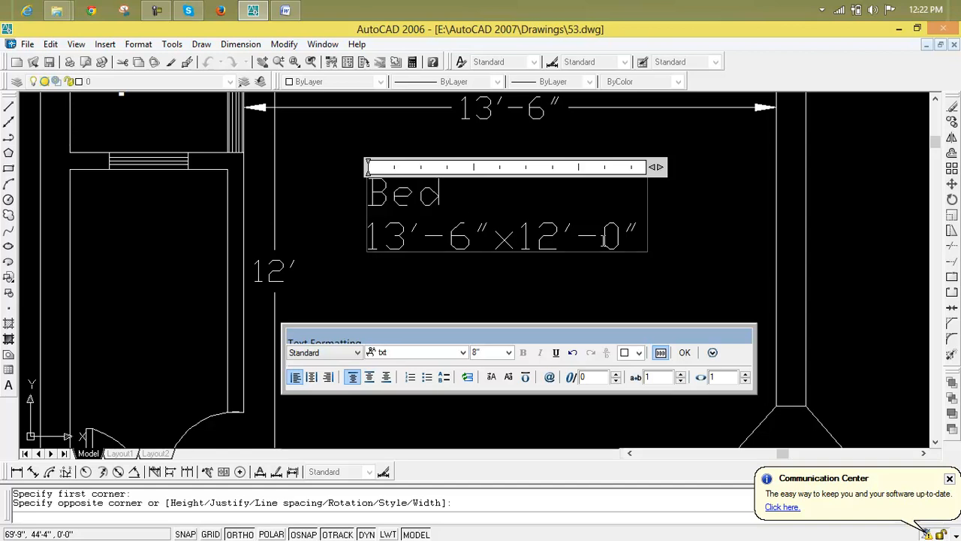
type("room")
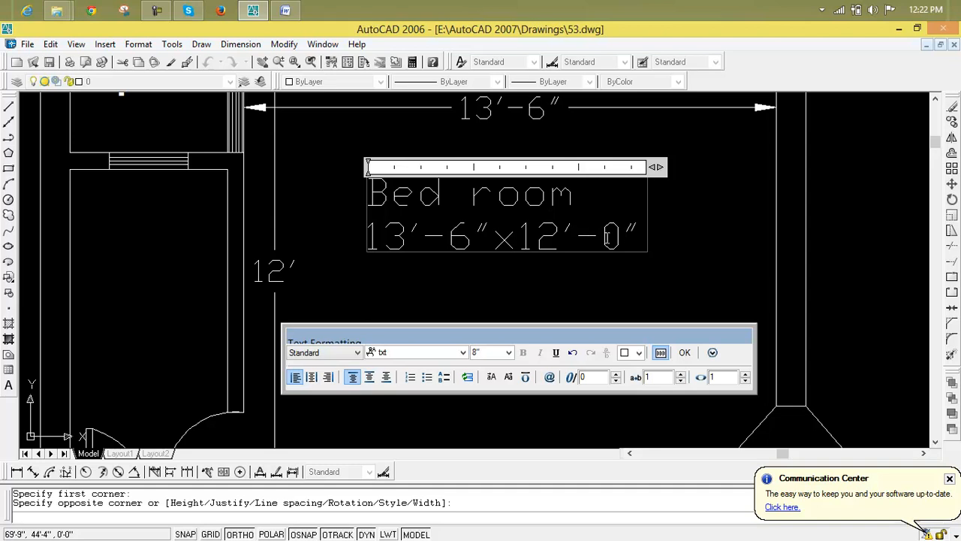
Change the font of both label lines to Utsaah and finish the text.
left_click_drag(626, 239, 368, 171)
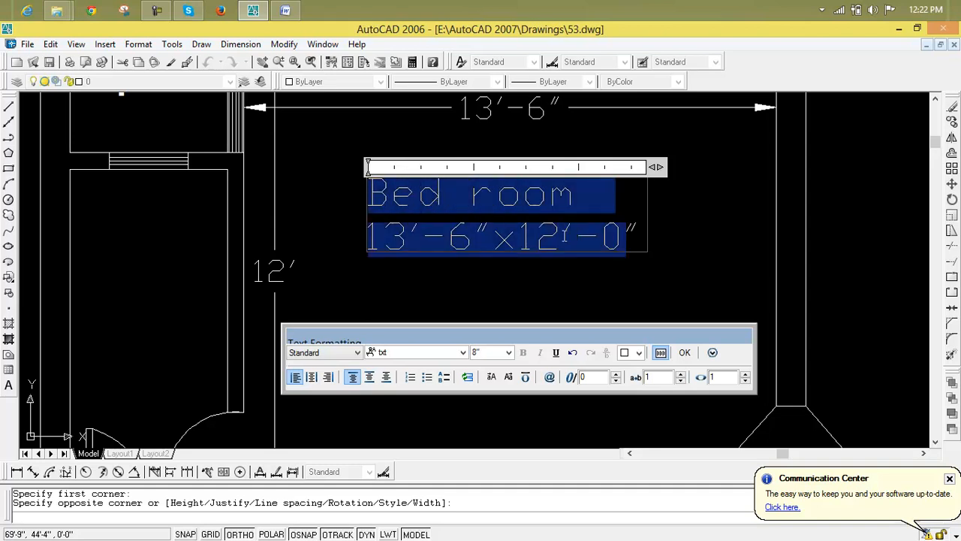
left_click_drag(640, 239, 368, 188)
left_click(462, 352)
left_click(442, 396)
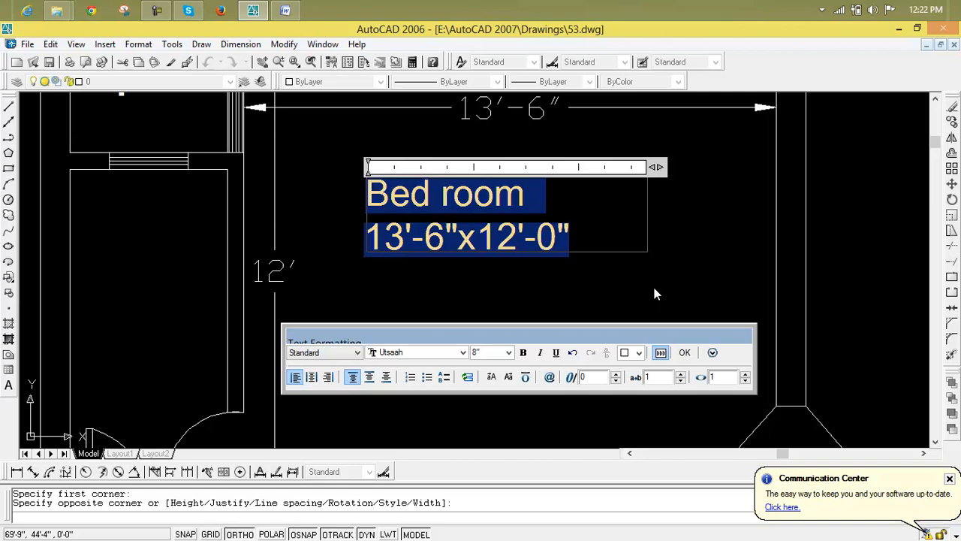
left_click(683, 352)
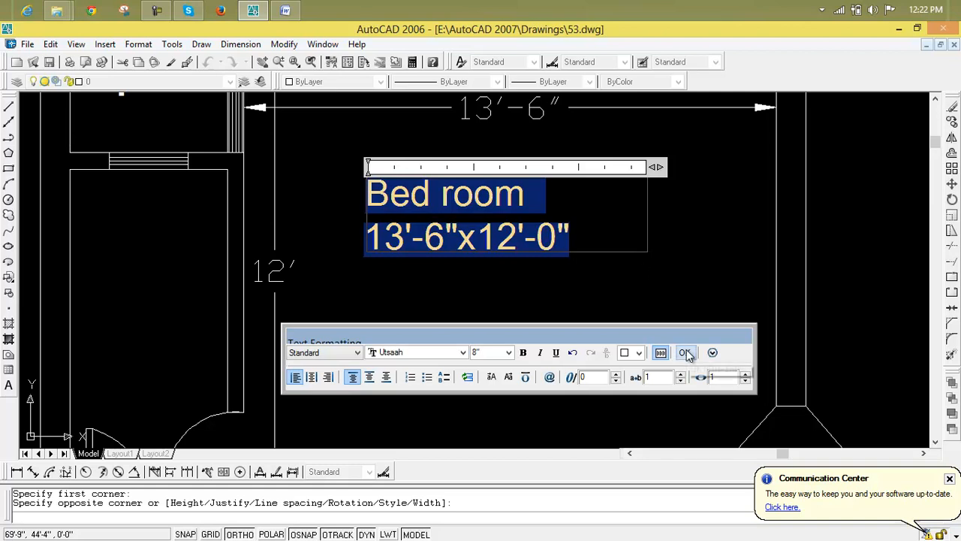
Move the "Bed room" label diagonally down toward the middle of the room with ortho turned off.
scroll(579, 240, "down", 5)
scroll(448, 210, "up", 5)
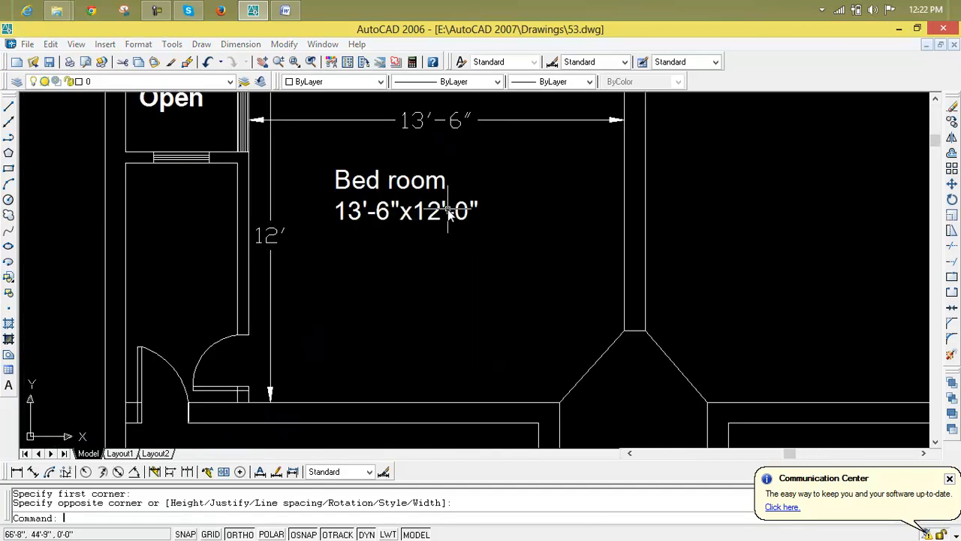
type("m")
key("Return")
left_click(445, 215)
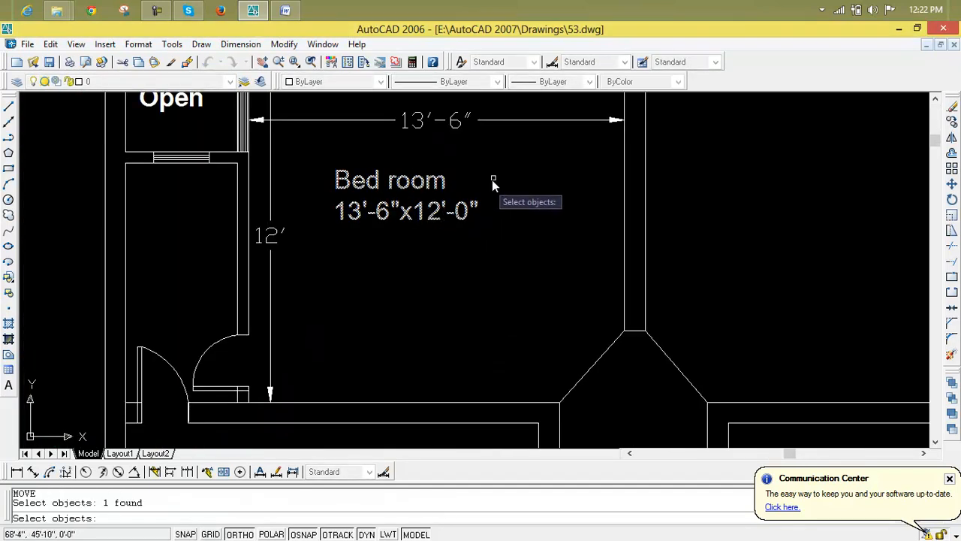
left_click(506, 153)
left_click(338, 251)
key("Return")
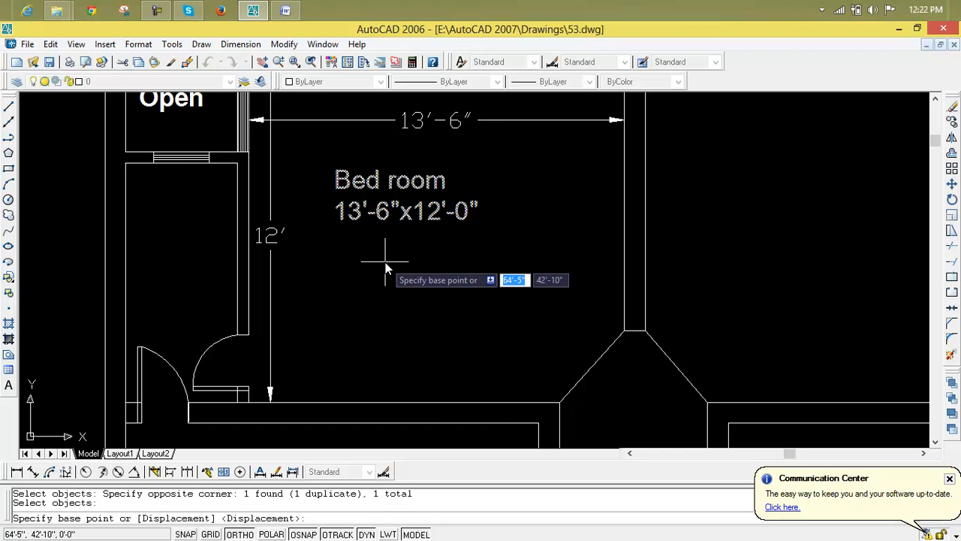
left_click(428, 243)
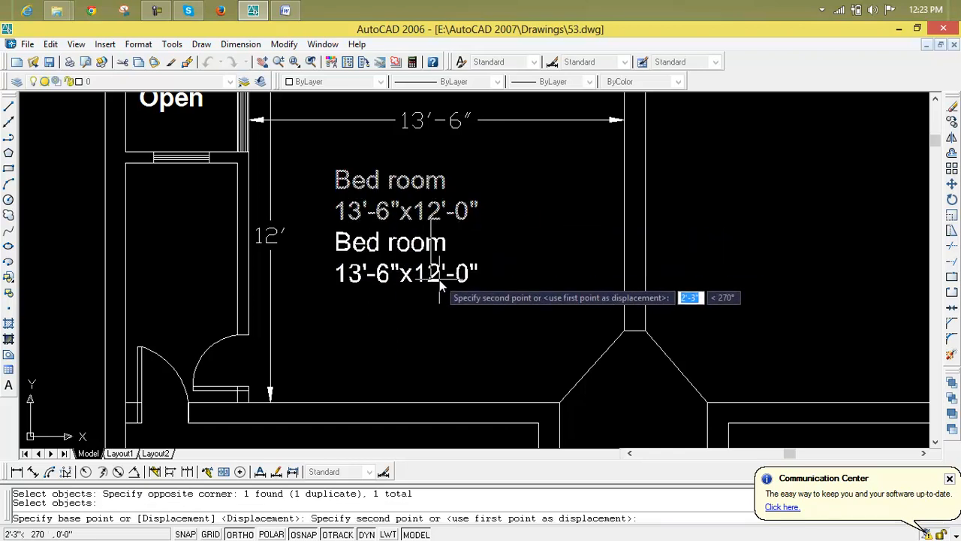
key("F8")
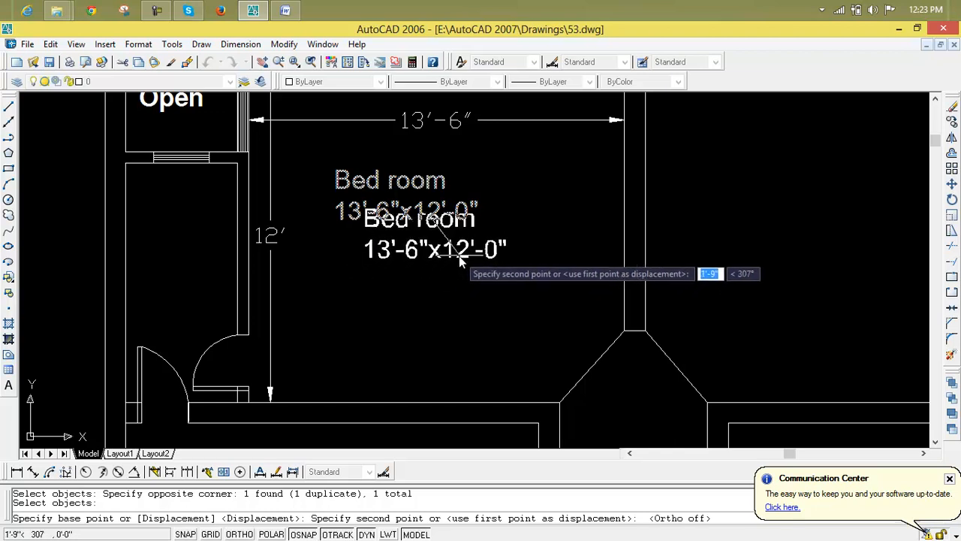
left_click(457, 255)
scroll(597, 257, "down", 2)
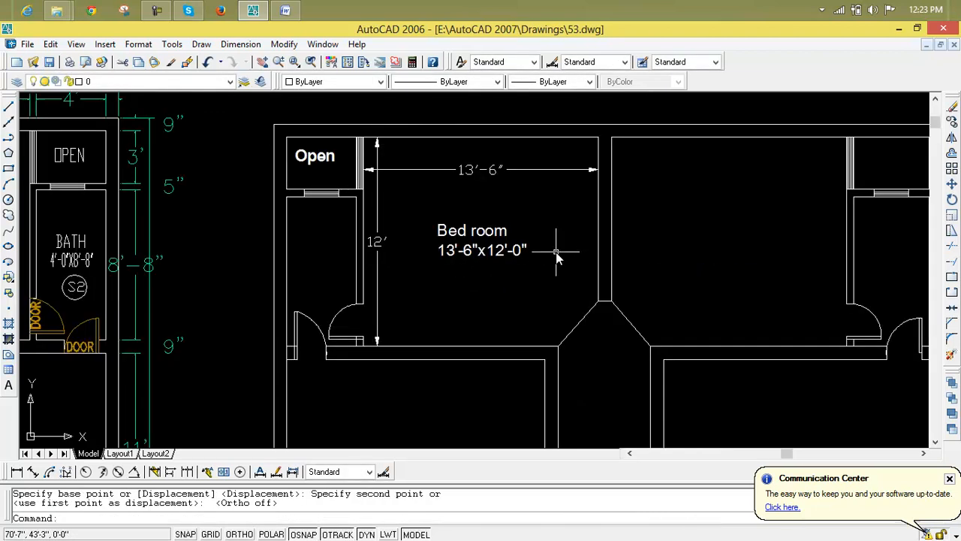
key("Escape")
key("Escape")
Copy the "Bed room" label from the dimensioned bedroom into the upper bedroom on the other side of the dividing wall.
scroll(558, 249, "down", 3)
scroll(434, 197, "up", 1)
left_click(433, 194)
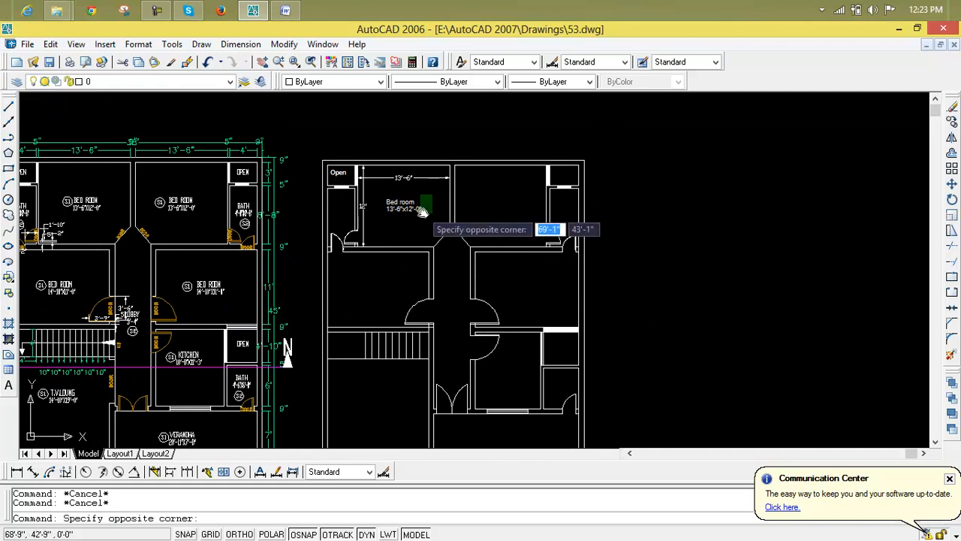
left_click(380, 230)
scroll(386, 214, "up", 4)
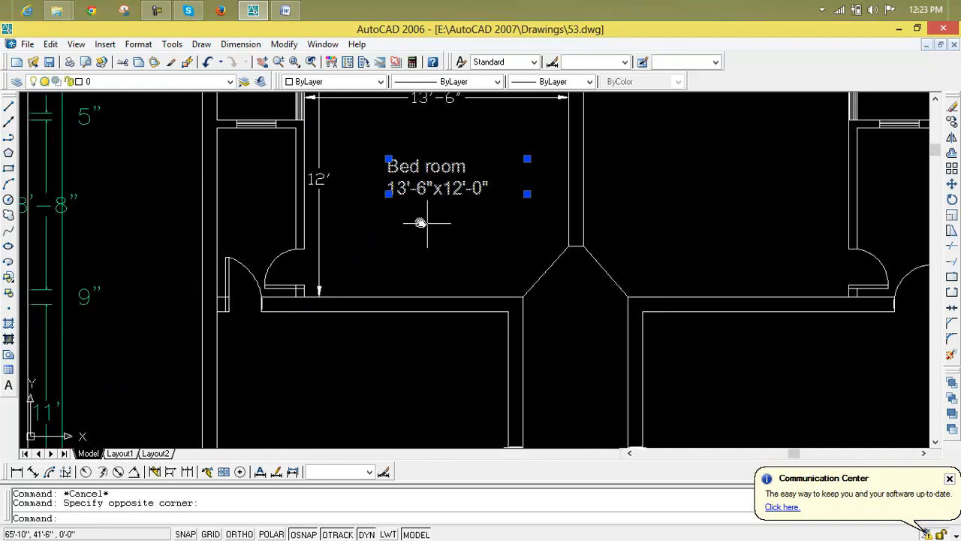
type("cp")
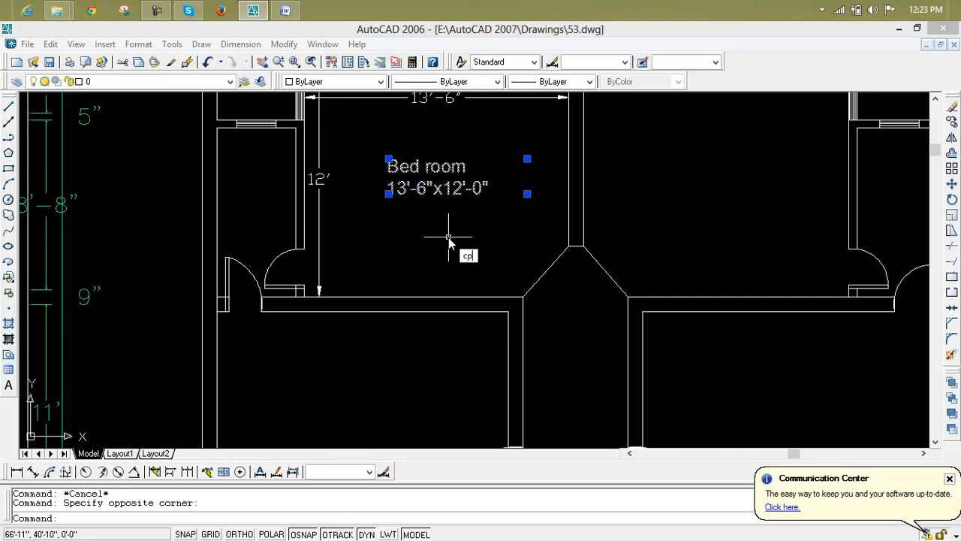
key("Return")
left_click(444, 189)
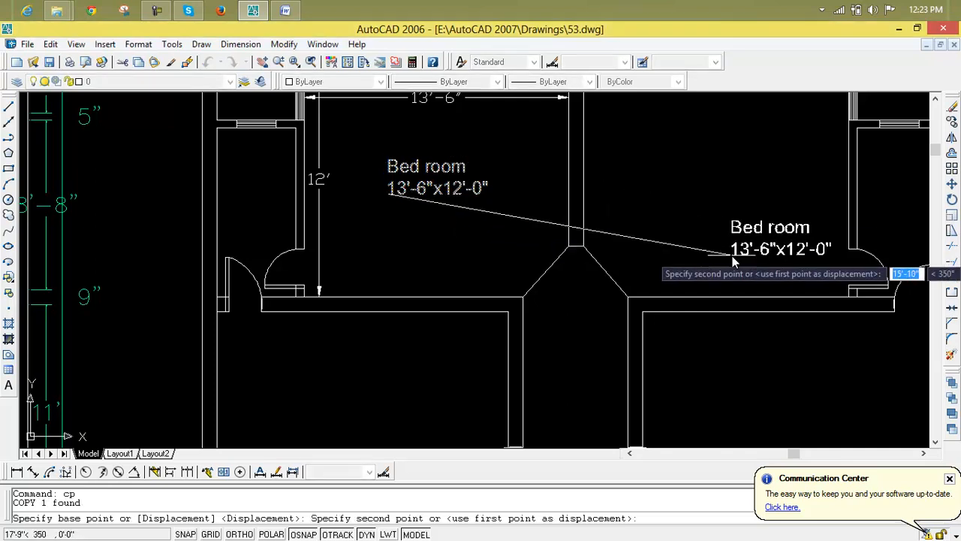
left_click(671, 178)
Place further copies of the label in both middle bedrooms, the lower-left room, the veranda, the kitchen and the lobby, and end the copying.
scroll(692, 218, "down", 5)
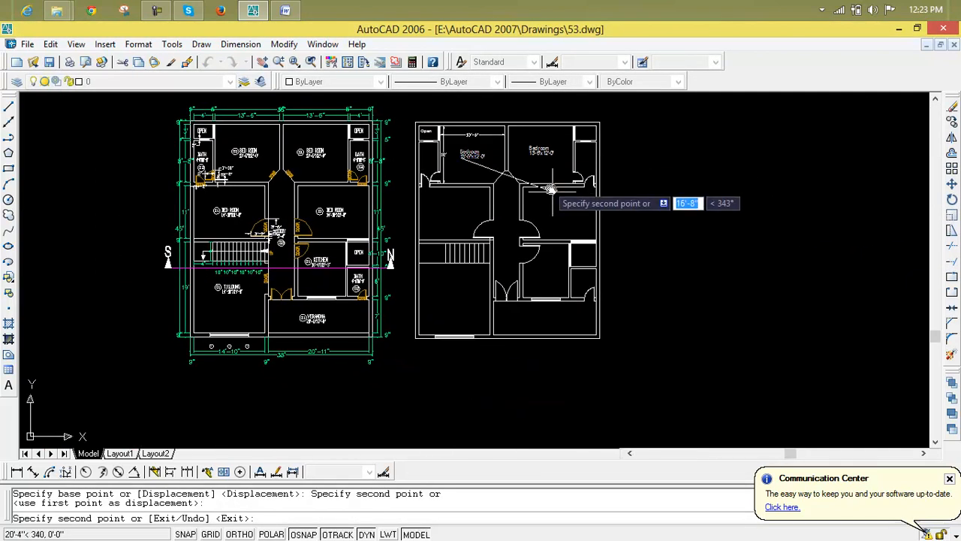
left_click(520, 214)
left_click(438, 213)
left_click(448, 302)
left_click(526, 335)
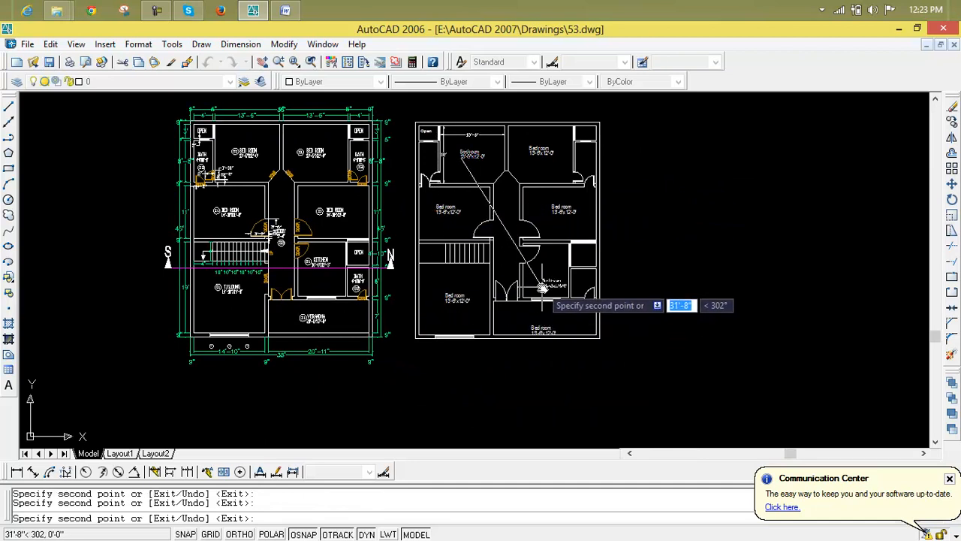
scroll(531, 278, "up", 5)
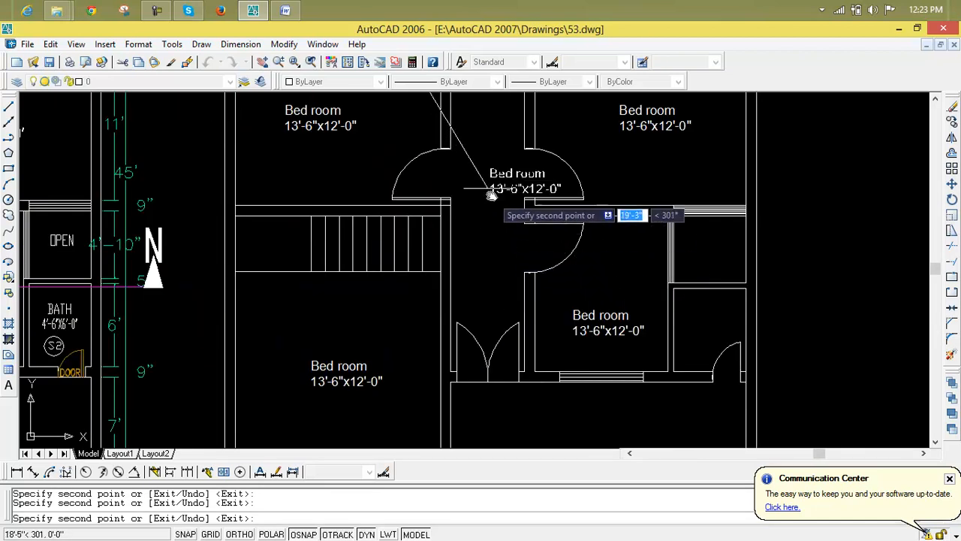
left_click(459, 123)
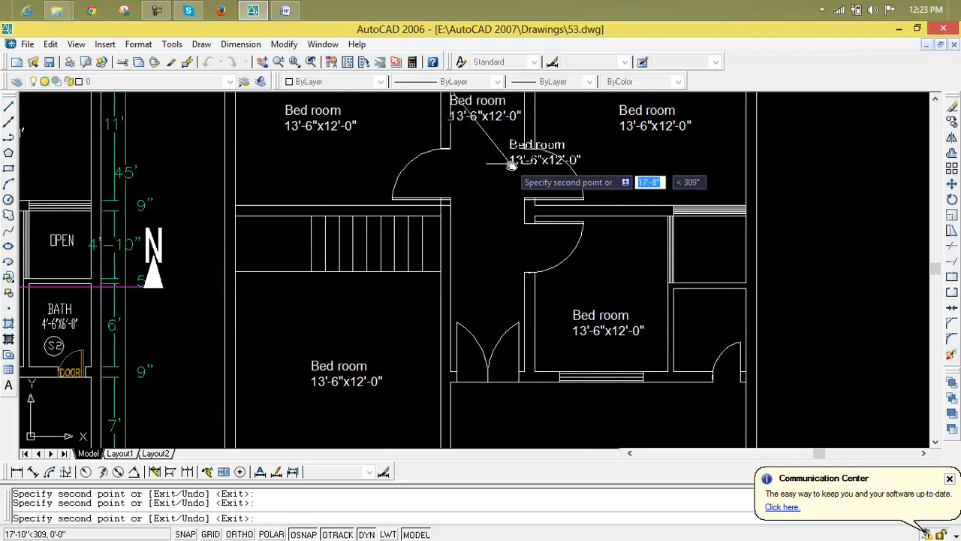
scroll(511, 170, "down", 4)
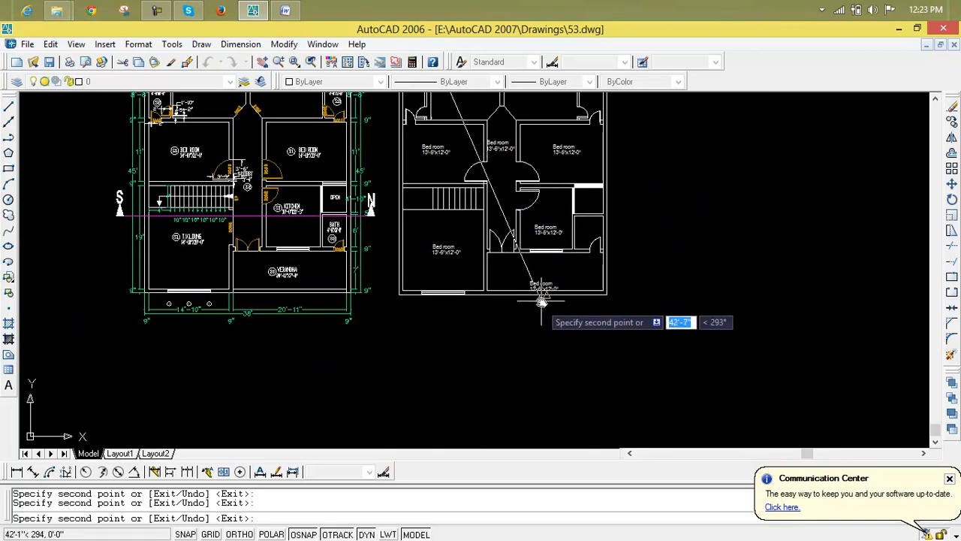
middle_click_drag(531, 225, 522, 355)
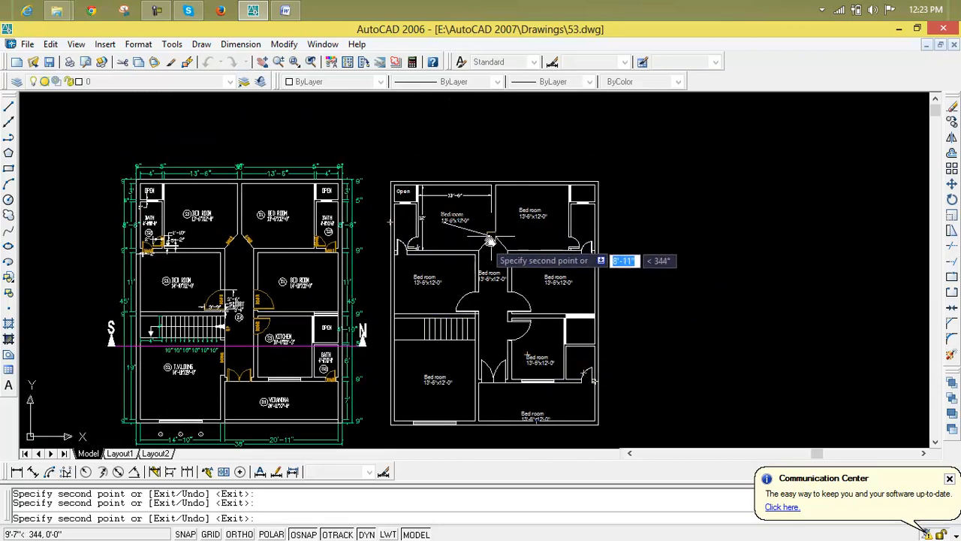
key("Escape")
scroll(518, 225, "up", 6)
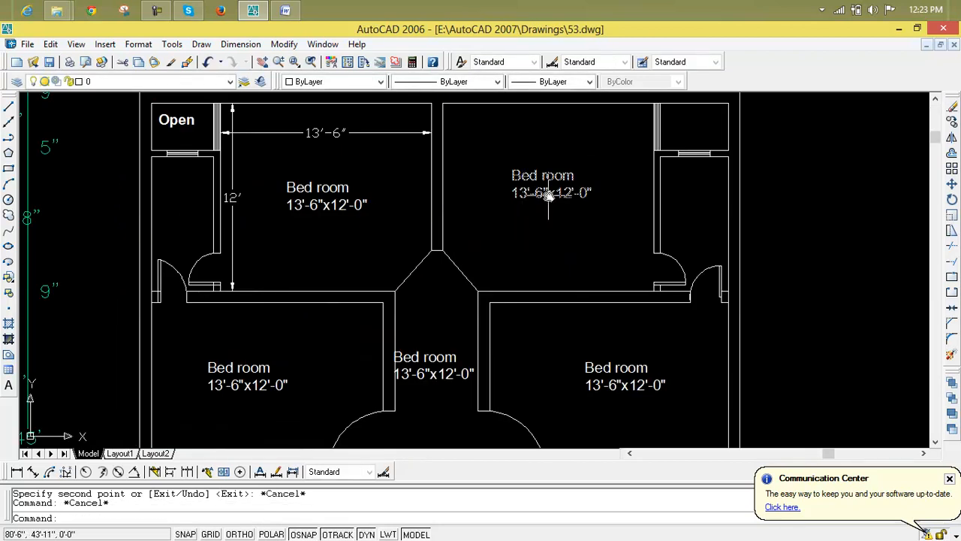
mouse_move(548, 186)
middle_mouse_down()
mouse_move(544, 275)
mouse_move(543, 254)
middle_mouse_up()
scroll(544, 275, "up", 2)
scroll(544, 275, "down", 3)
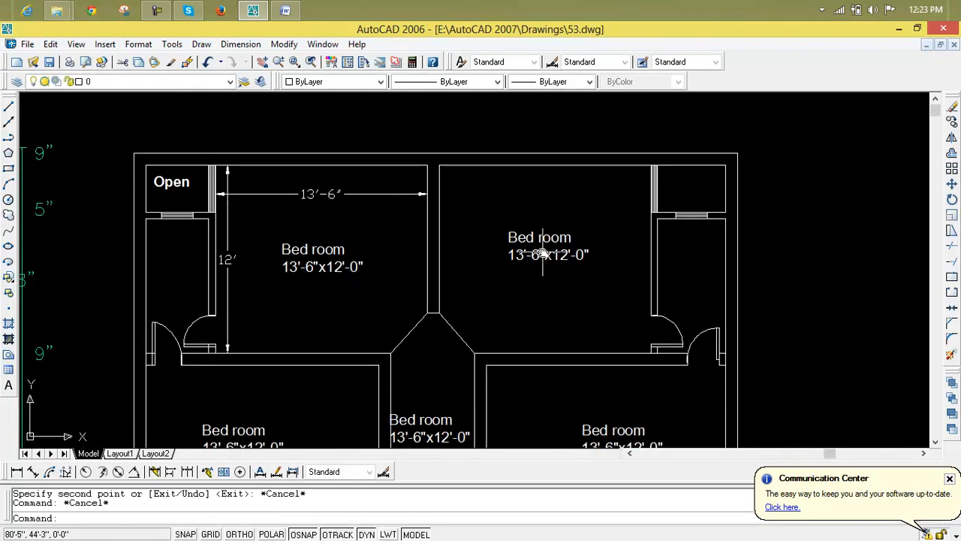
double_click(542, 250)
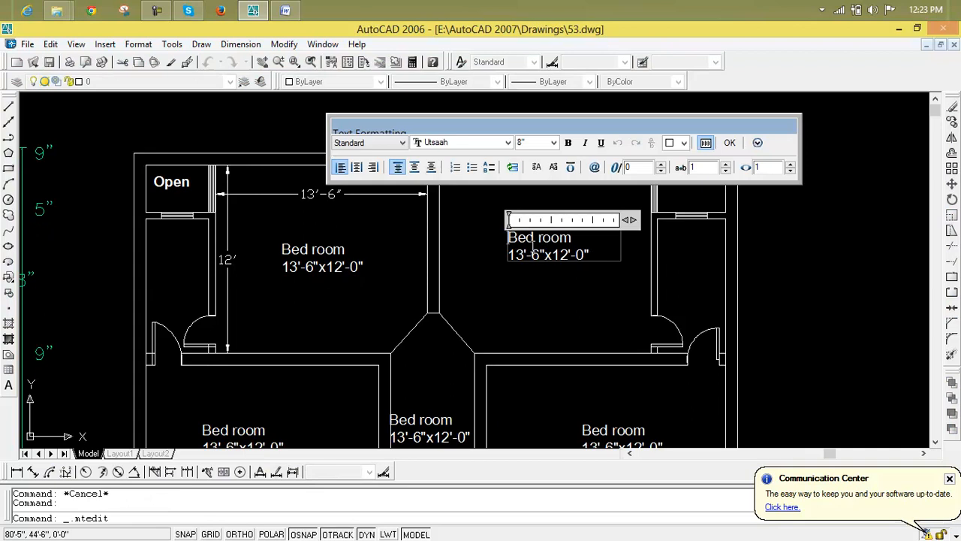
left_click(729, 144)
Change the size line of the middle-left bedroom's label to 14'-10"x11'-0", matching the reference plan.
scroll(542, 406, "down", 2)
middle_click_drag(542, 407, 648, 255)
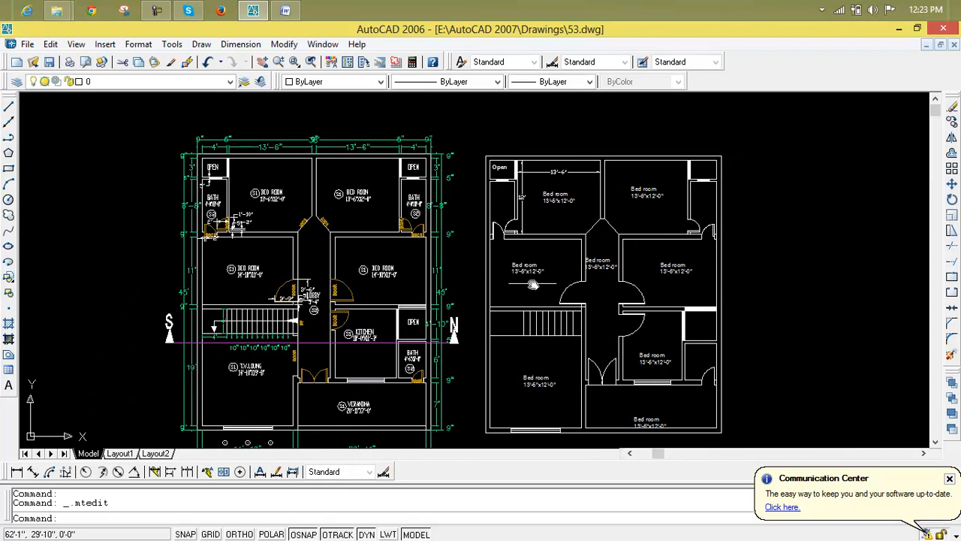
scroll(513, 279, "up", 2)
scroll(156, 290, "up", 5)
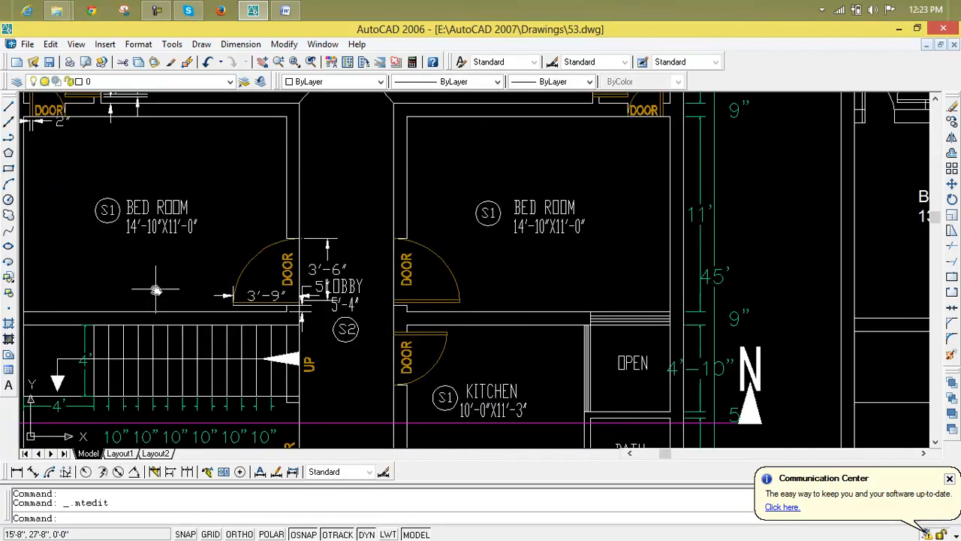
middle_click_drag(155, 290, 53, 291)
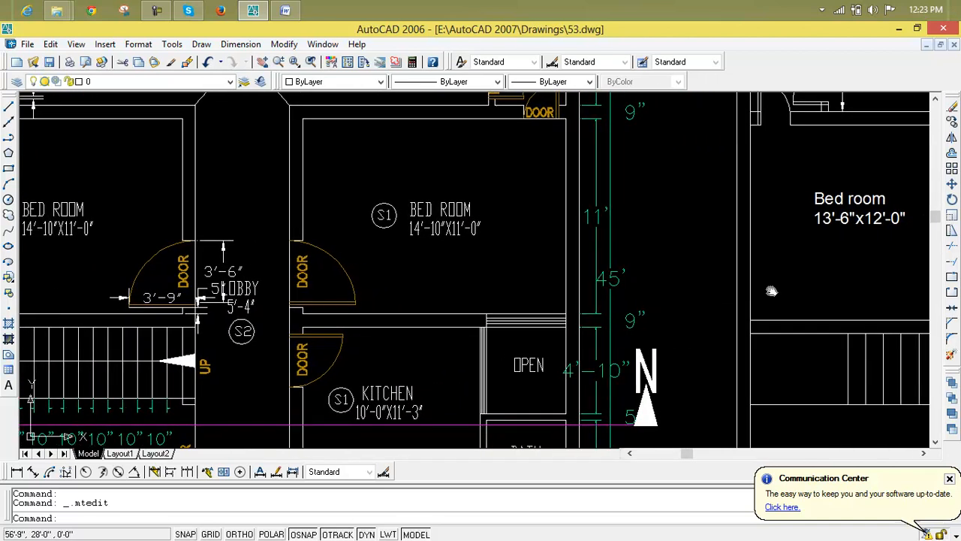
double_click(849, 216)
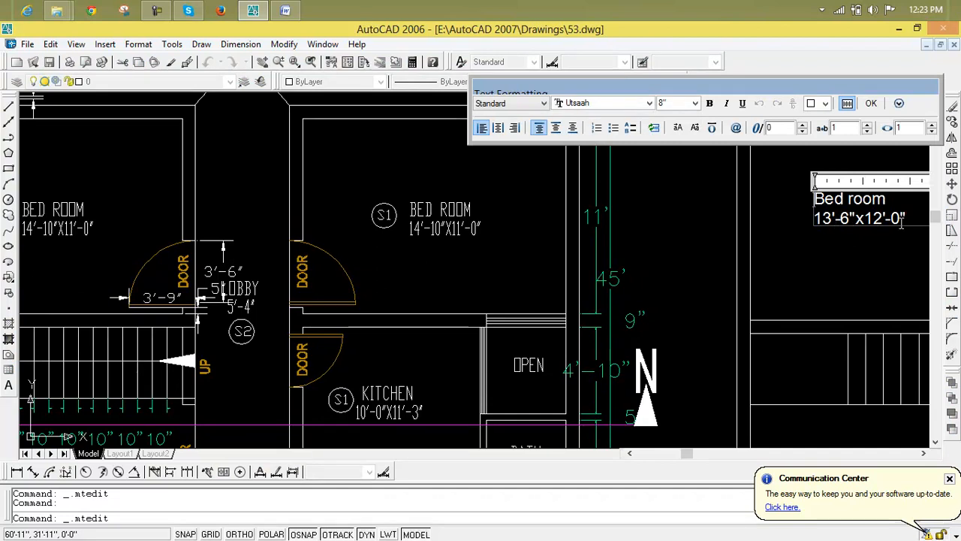
left_click_drag(911, 218, 734, 223)
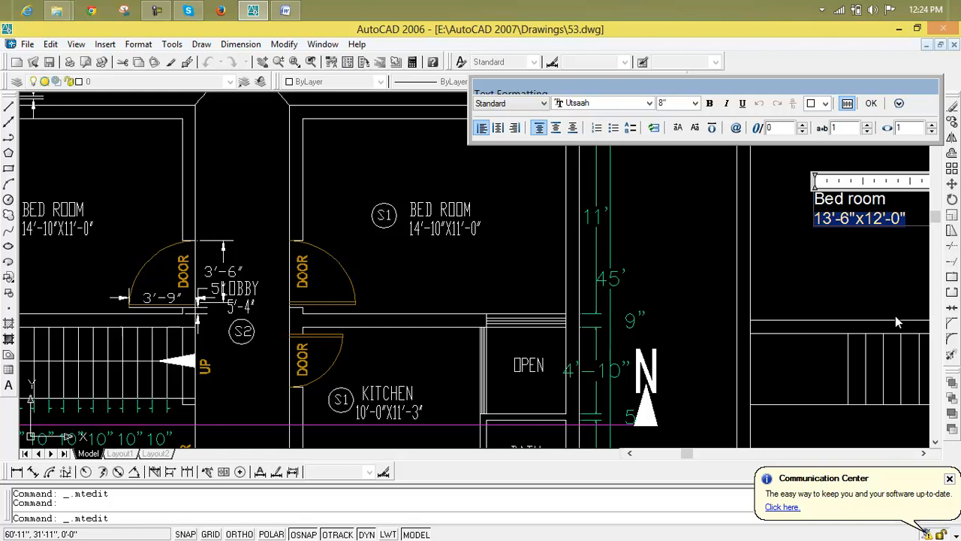
type("14'")
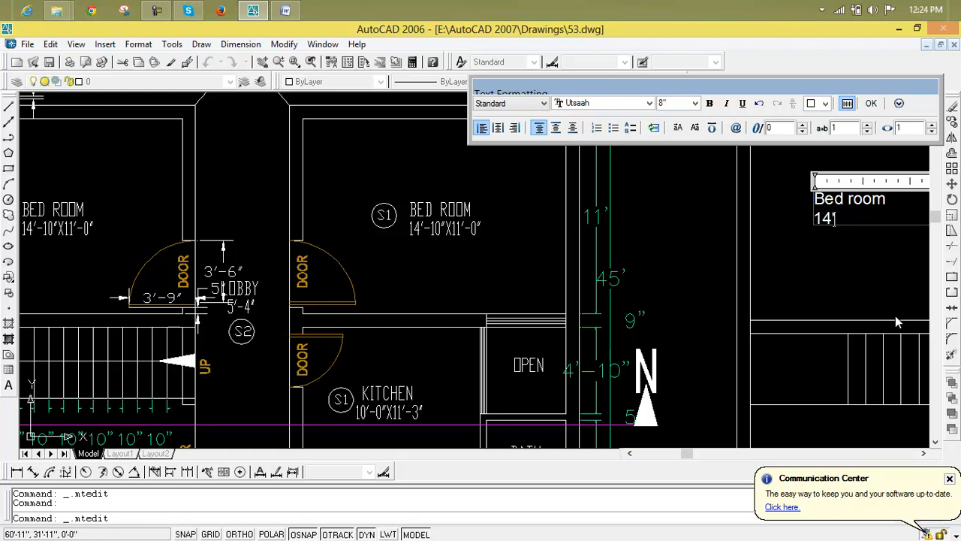
type("-10\"")
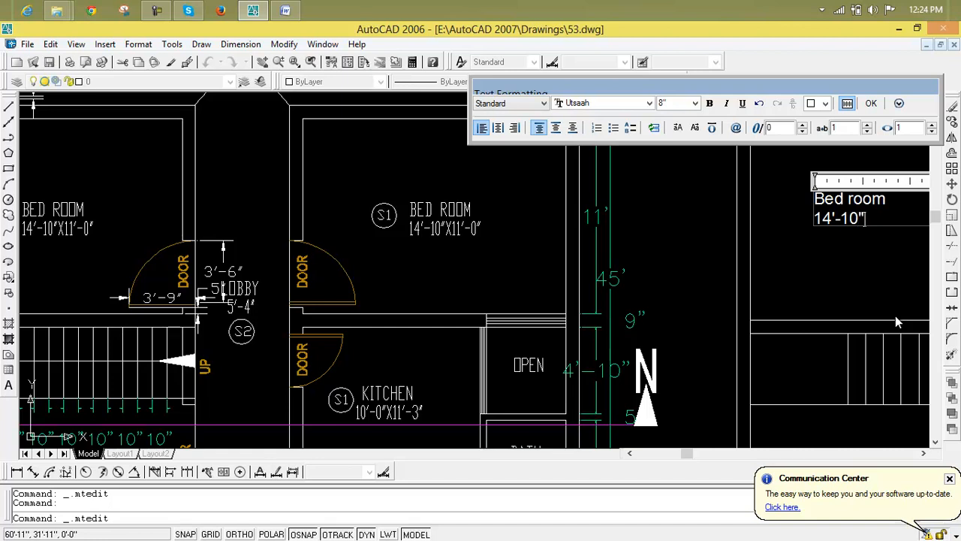
type("x11'-0\"")
left_click(871, 102)
Set the current object colour to Red for the outer dimensions of the unlabelled plan.
scroll(825, 271, "down", 5)
scroll(826, 274, "up", 1)
middle_click_drag(781, 292, 255, 343)
scroll(225, 349, "down", 1)
scroll(249, 335, "up", 3)
scroll(270, 229, "up", 1)
scroll(268, 230, "up", 3)
middle_click_drag(279, 228, 457, 236)
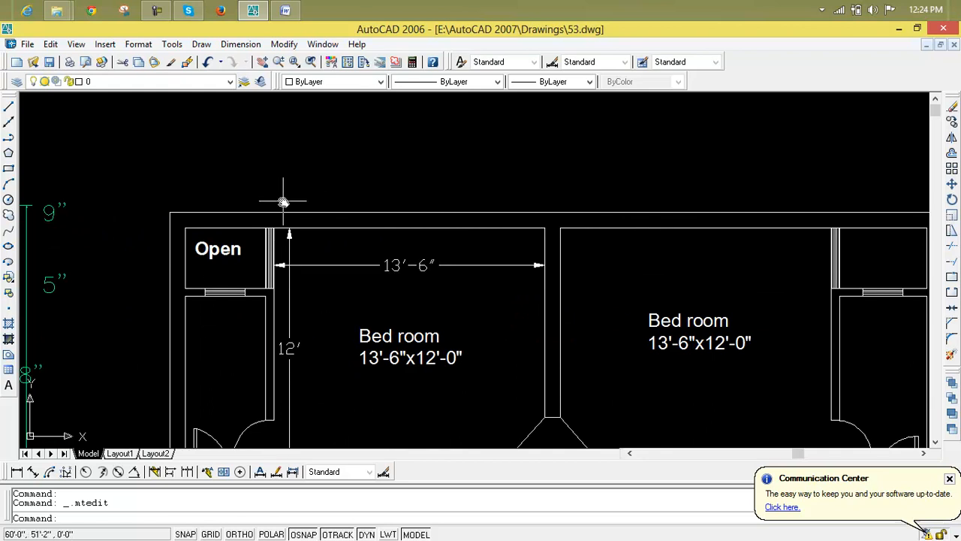
left_click(375, 84)
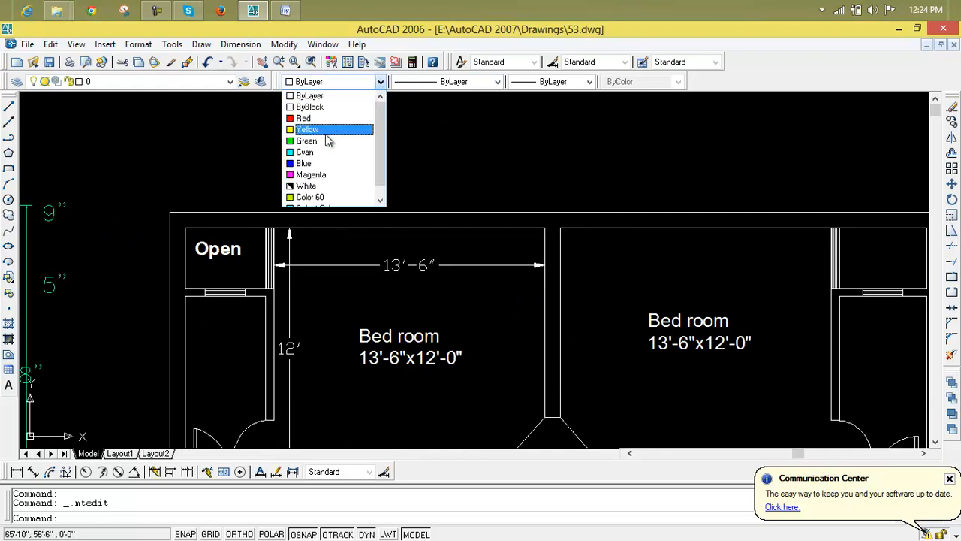
left_click(314, 125)
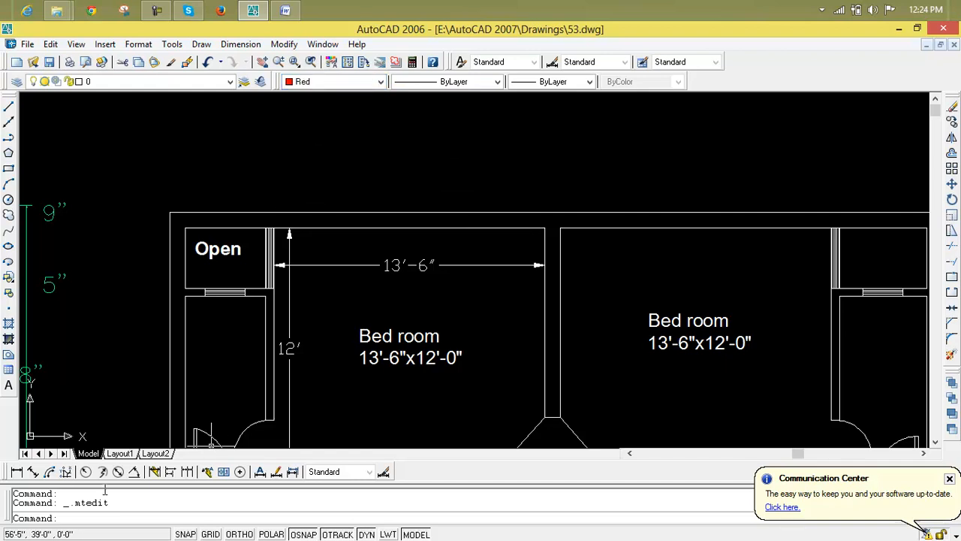
Add an aligned dimension for the inner width of the "Open" space, placed above the outer wall.
left_click(30, 473)
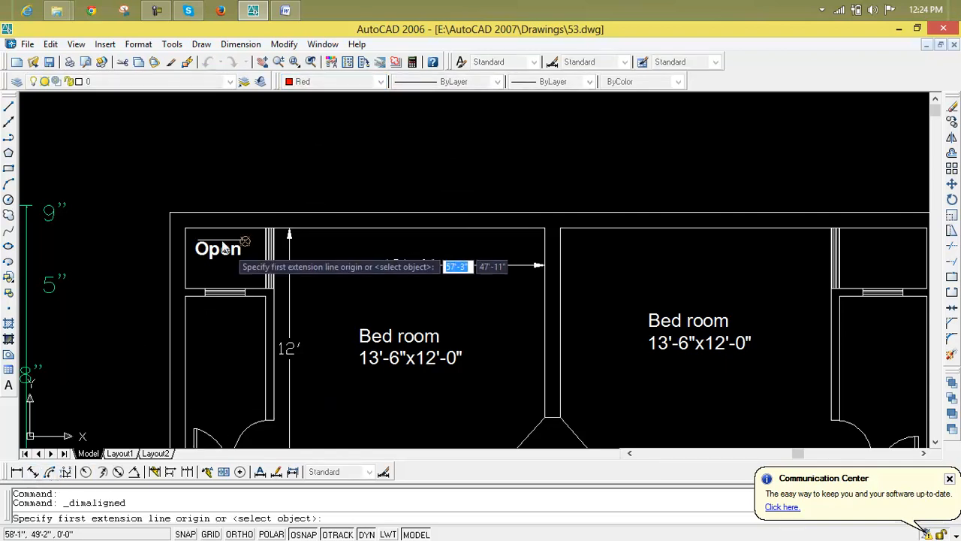
left_click(186, 228)
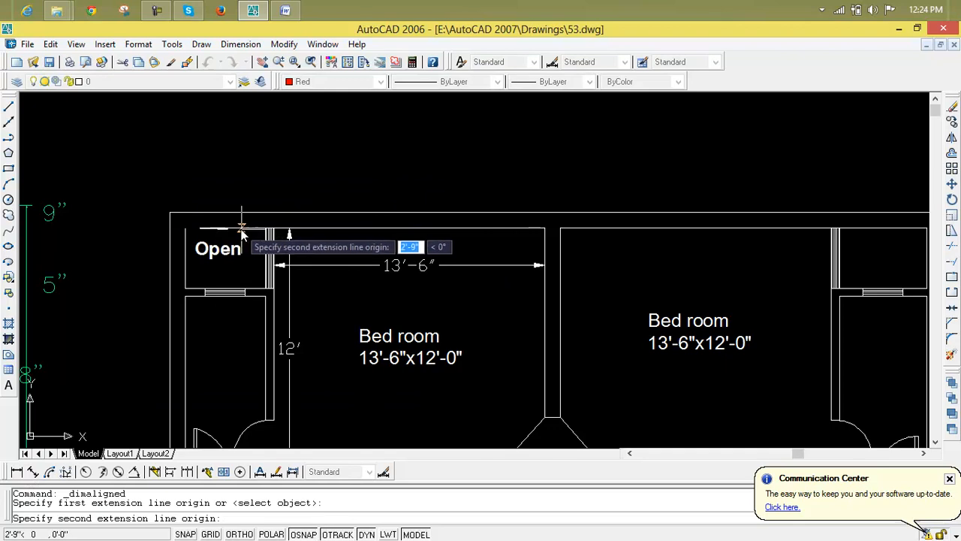
left_click(265, 228)
left_click(269, 160)
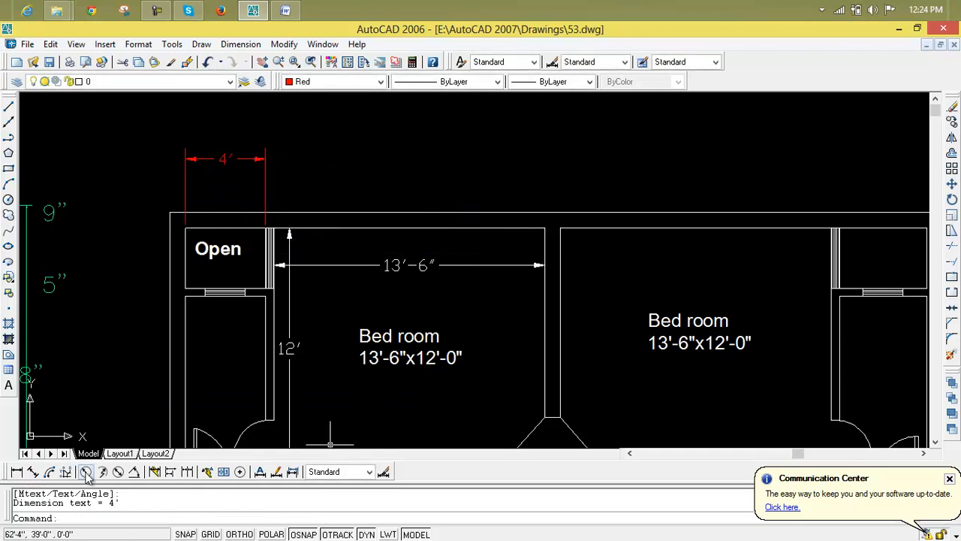
Add an aligned dimension for the inner depth of the "Open" space, placed outside the left outer wall.
left_click(32, 471)
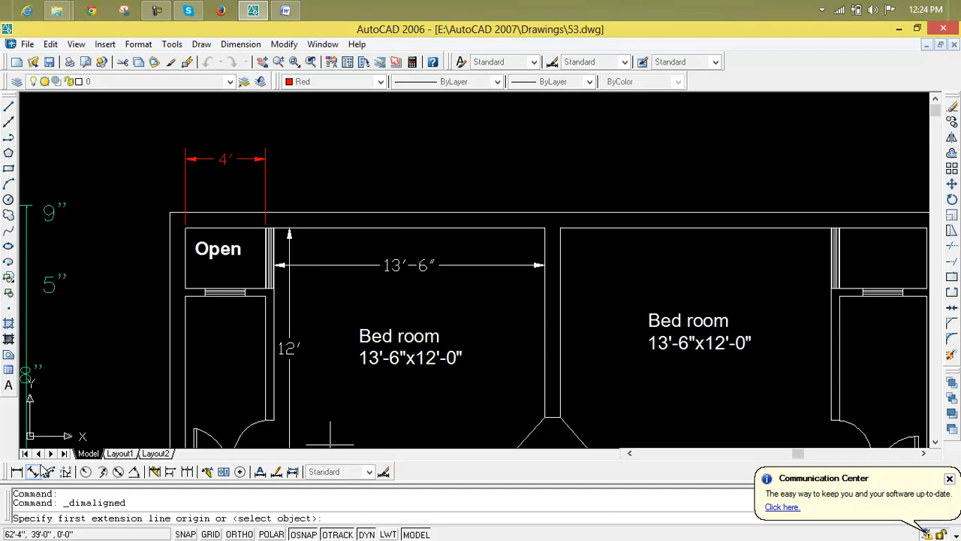
left_click(186, 228)
left_click(185, 289)
left_click(128, 280)
Add an aligned dimension for the plan's overall width between its upper outer corners, placed above the "Open" space's width dimension.
scroll(129, 280, "down", 3)
scroll(188, 300, "up", 1)
scroll(143, 288, "up", 3)
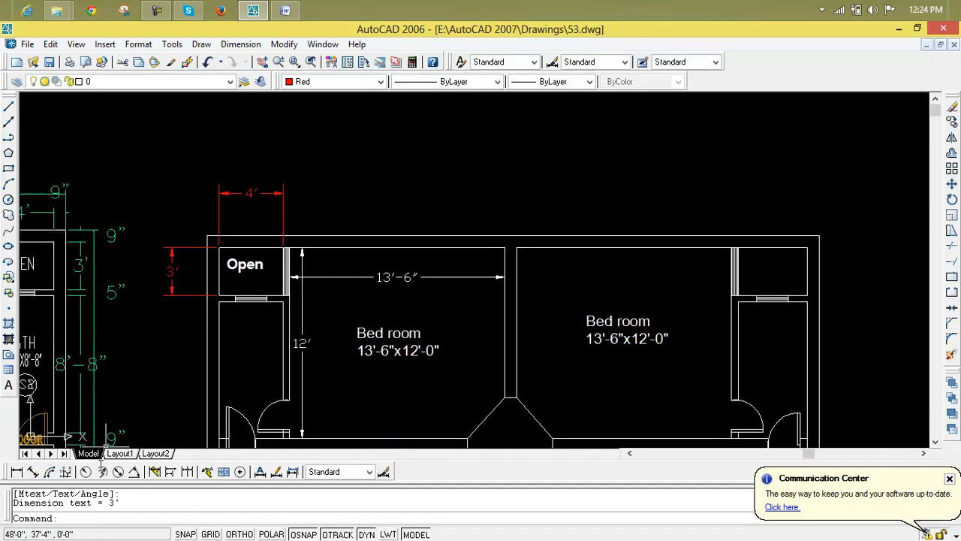
left_click(32, 471)
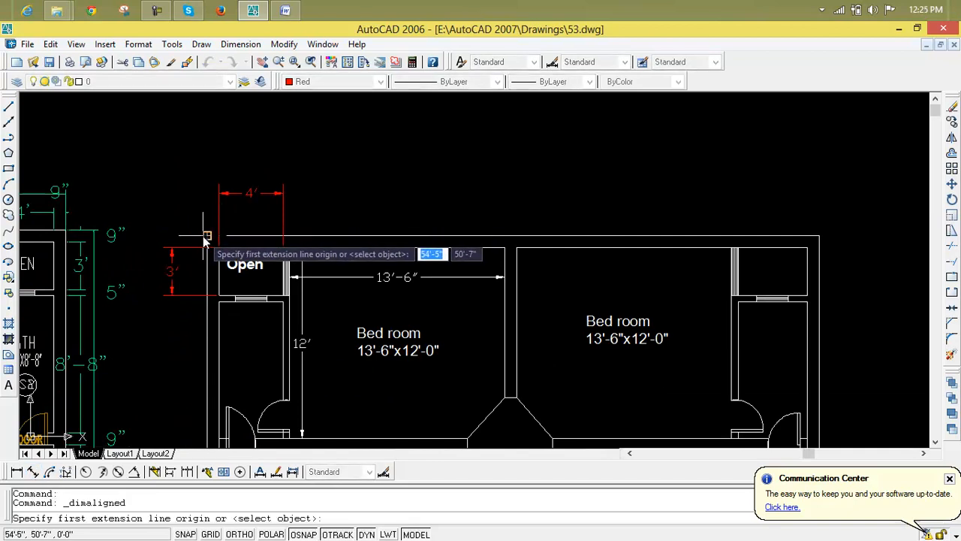
left_click(206, 237)
left_click(817, 237)
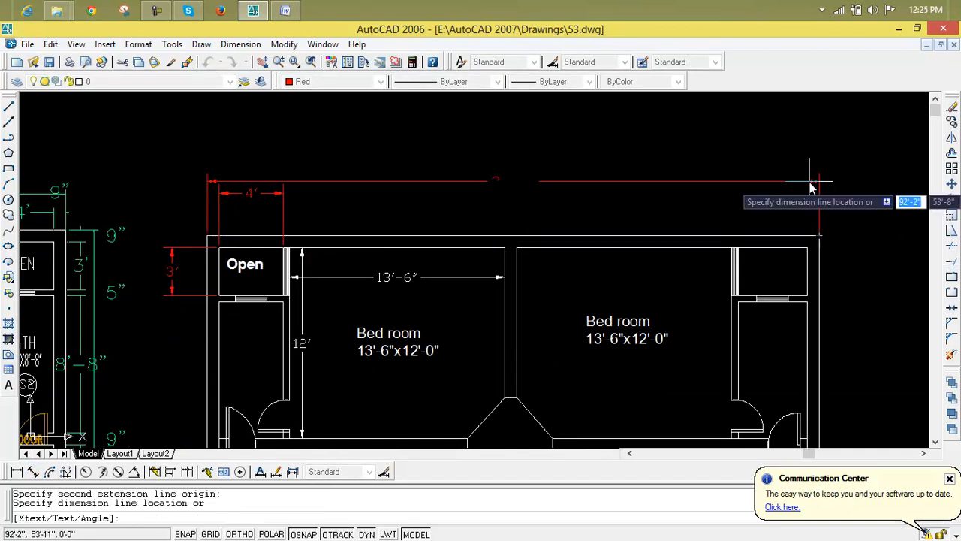
left_click(804, 151)
Add an aligned dimension for the plan's overall length along the left outer wall, from the upper to the lower corner.
mouse_move(623, 341)
middle_mouse_down()
mouse_move(527, 137)
mouse_move(517, 173)
middle_mouse_up()
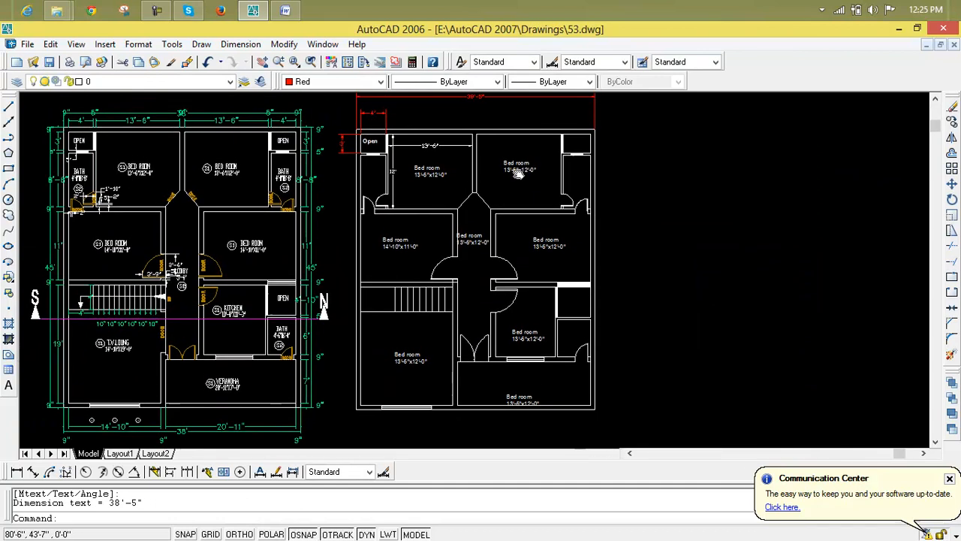
left_click(33, 471)
scroll(368, 138, "up", 5)
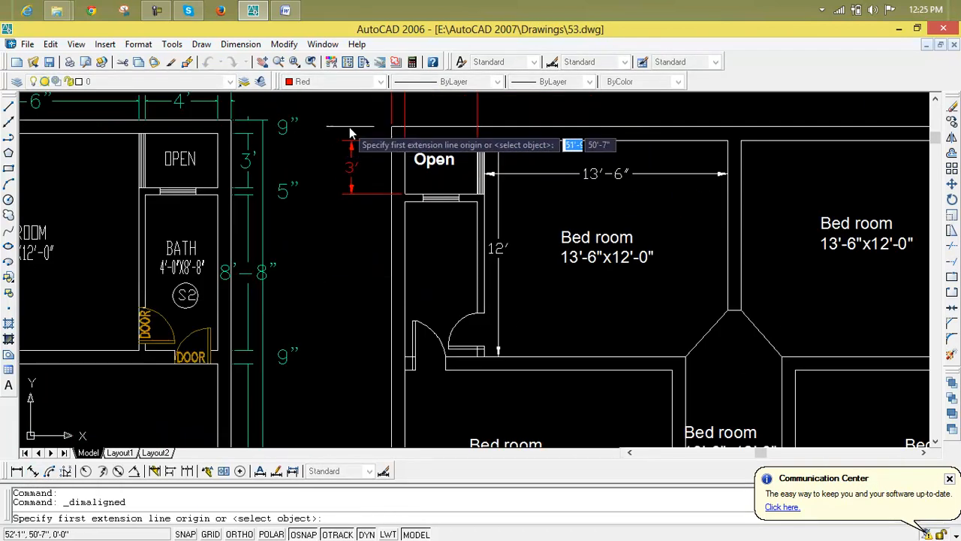
left_click(393, 133)
scroll(403, 418, "down", 2)
scroll(403, 419, "down", 2)
middle_click_drag(398, 332, 382, 213)
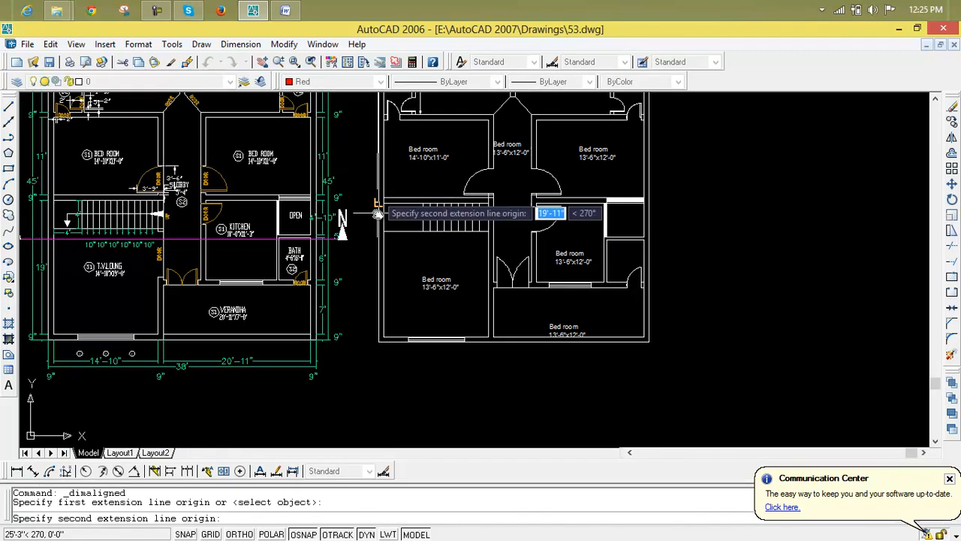
left_click(374, 334)
left_click(362, 185)
scroll(359, 183, "up", 4)
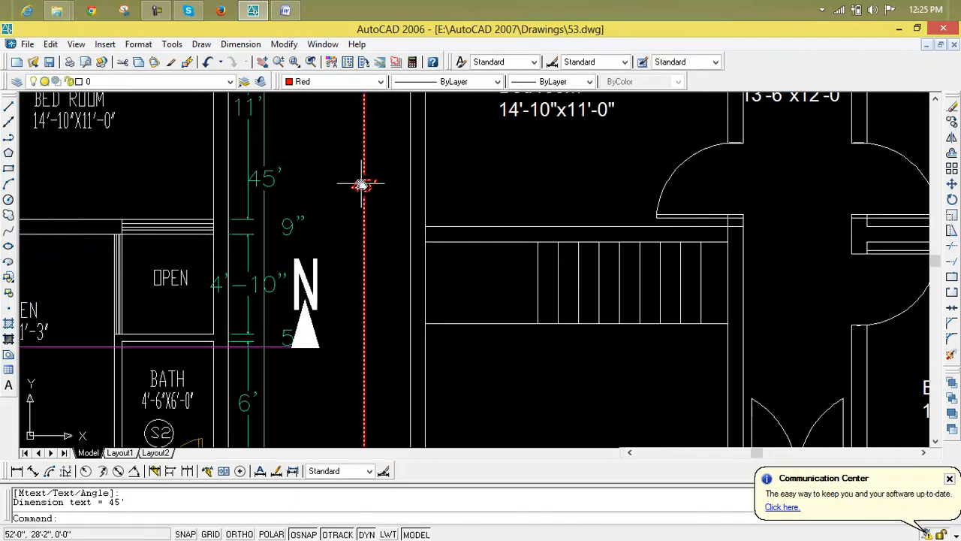
scroll(365, 183, "down", 8)
scroll(380, 253, "up", 5)
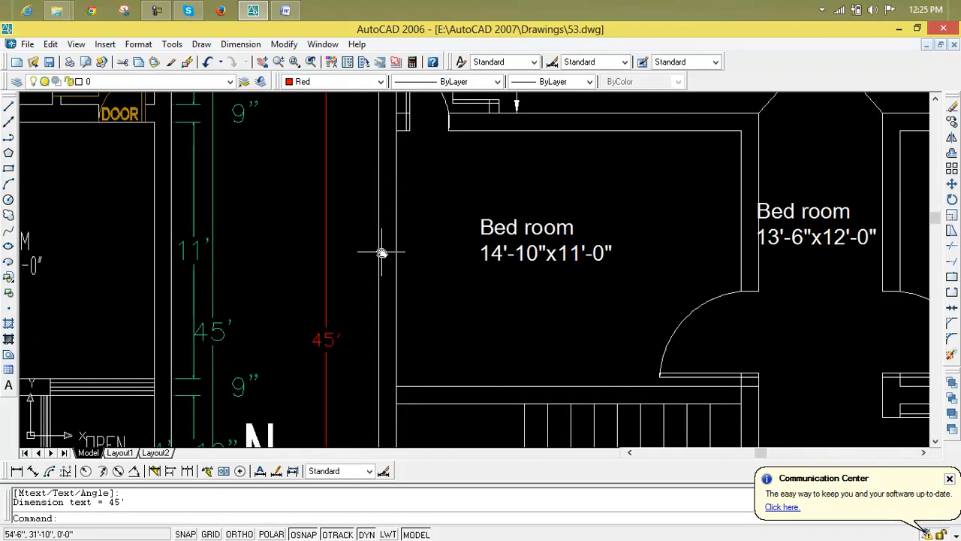
Add an aligned dimension for the thickness of the wall above the 14'-10"x11'-0" bedroom, with the dimension text inside that bedroom.
middle_click_drag(398, 265, 397, 358)
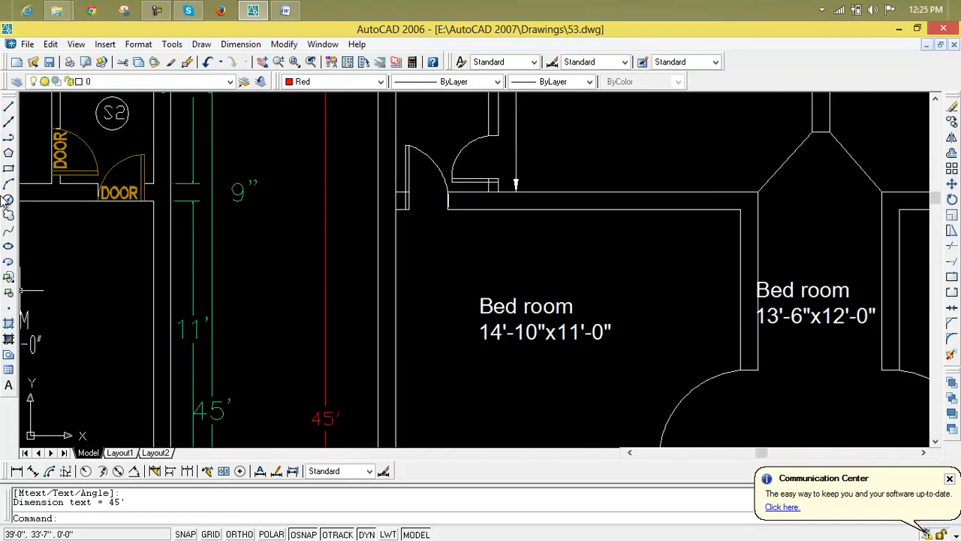
left_click(33, 471)
scroll(506, 397, "down", 6)
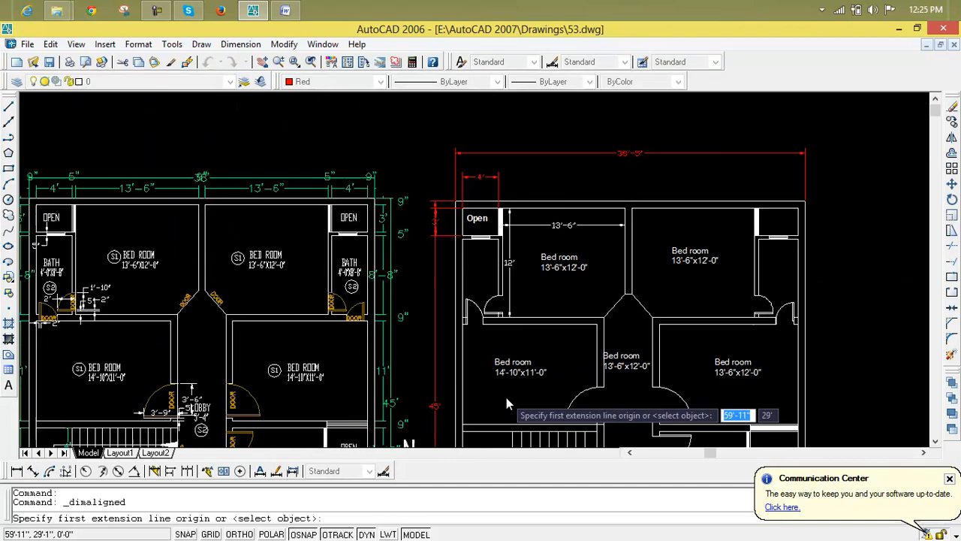
scroll(396, 259, "up", 6)
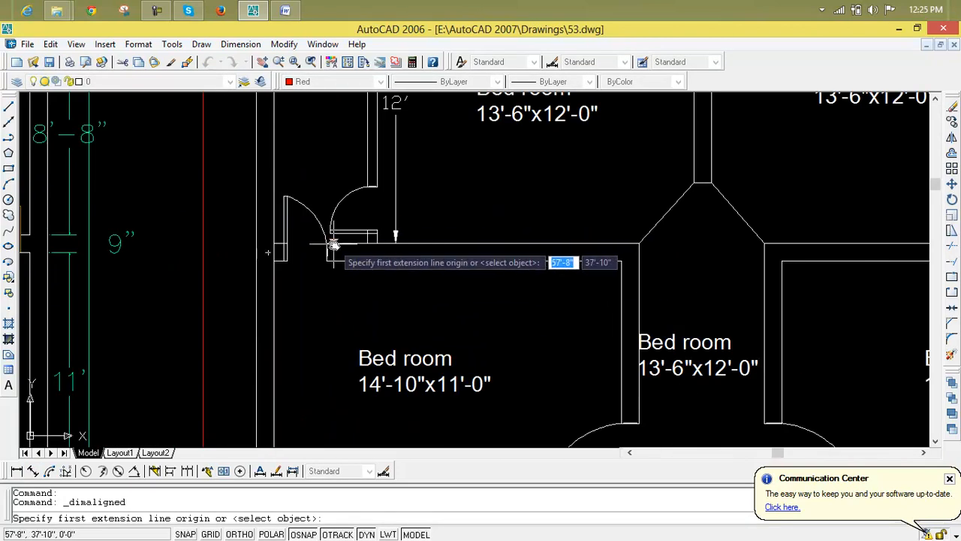
left_click(438, 245)
left_click(439, 261)
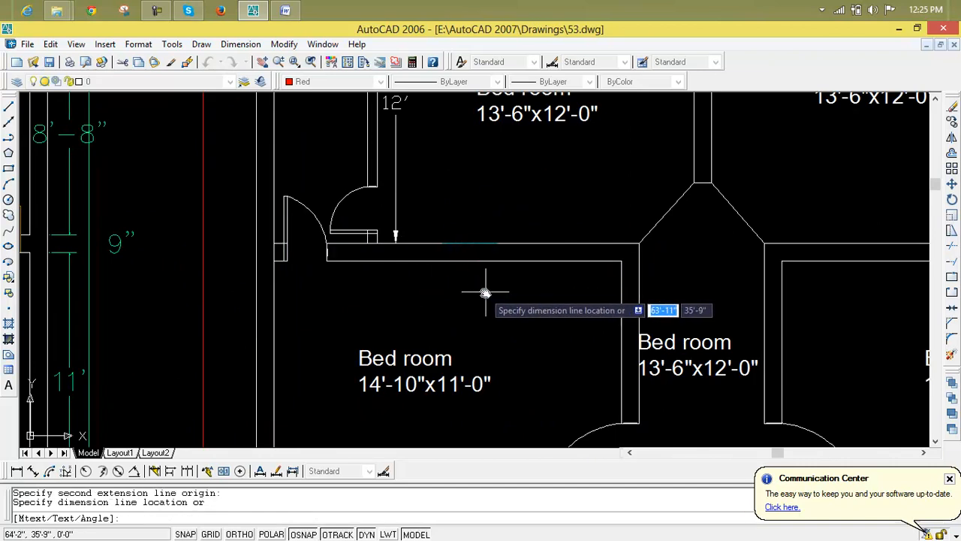
left_click(491, 289)
Add an aligned dimension along the right diagonal door opening at the lobby's upper end, placed inside the upper right bedroom.
scroll(505, 301, "down", 3)
middle_click_drag(511, 306, 407, 259)
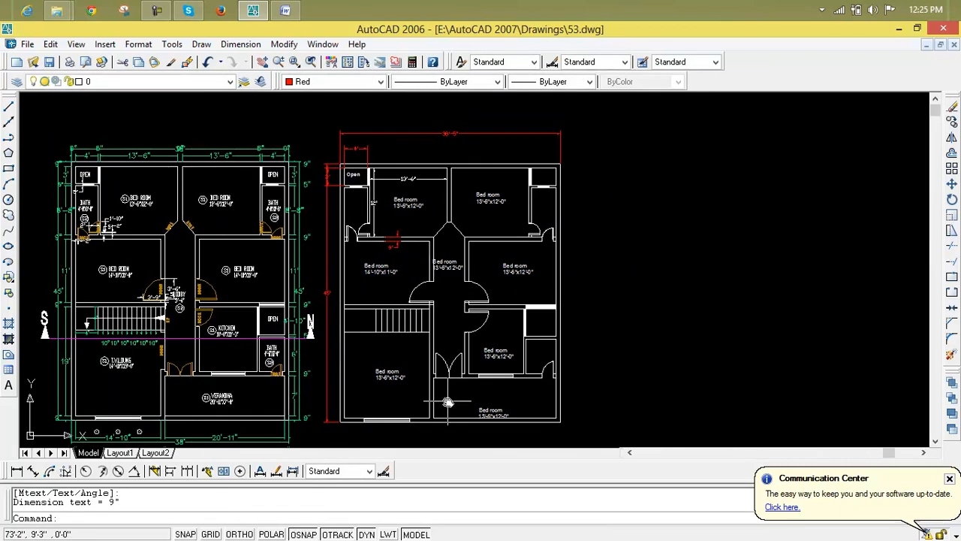
scroll(452, 230, "up", 4)
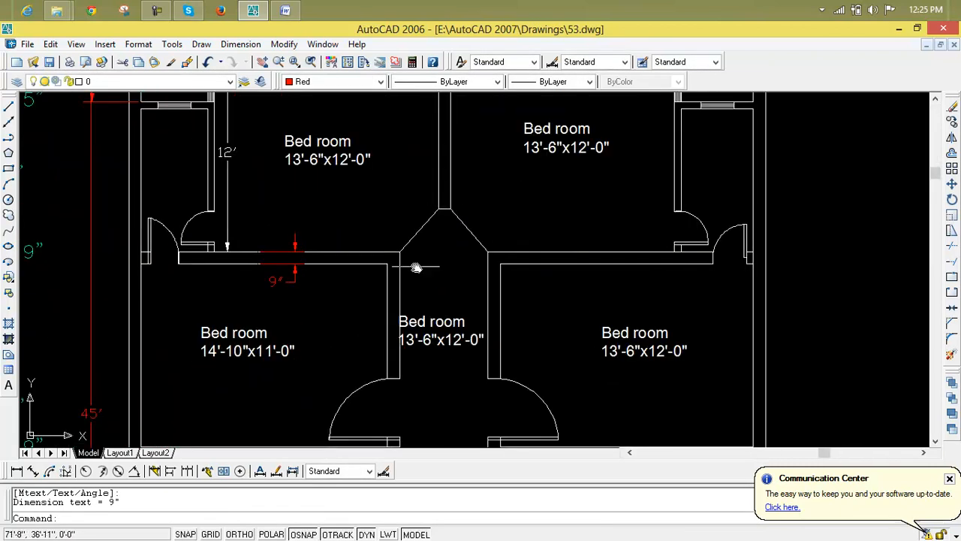
left_click(33, 471)
left_click(448, 209)
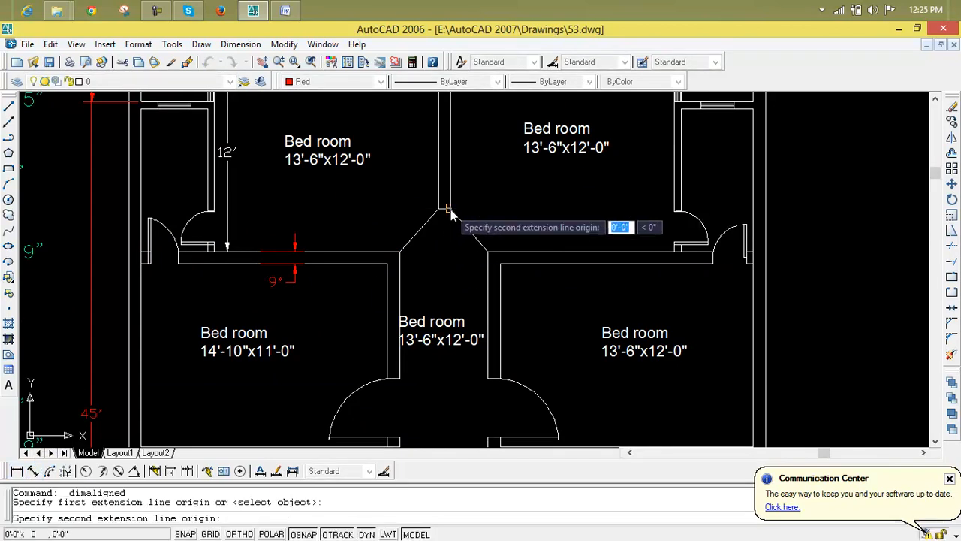
left_click(488, 251)
left_click(518, 197)
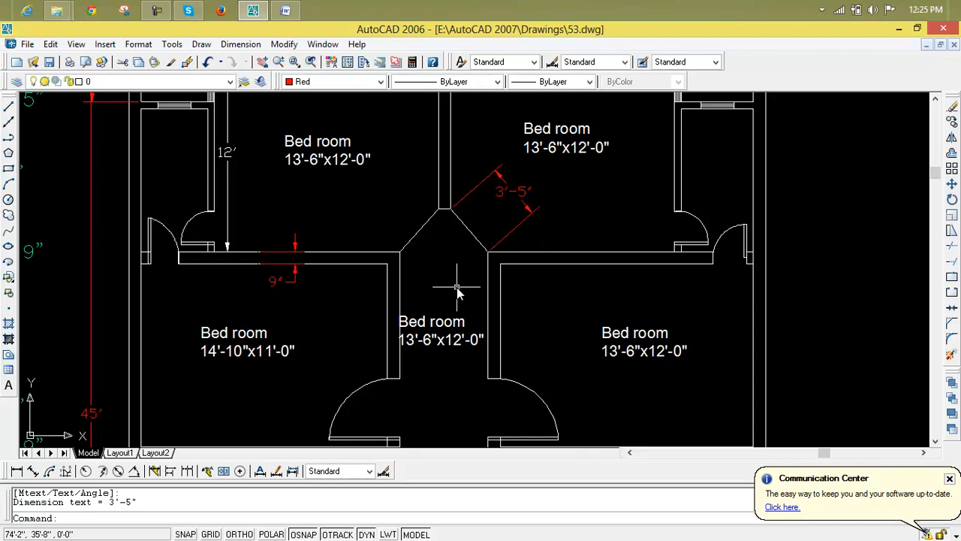
Add an aligned dimension along the left diagonal door opening at the lobby's upper end, placed inside the upper left bedroom.
key("Return")
left_click(438, 209)
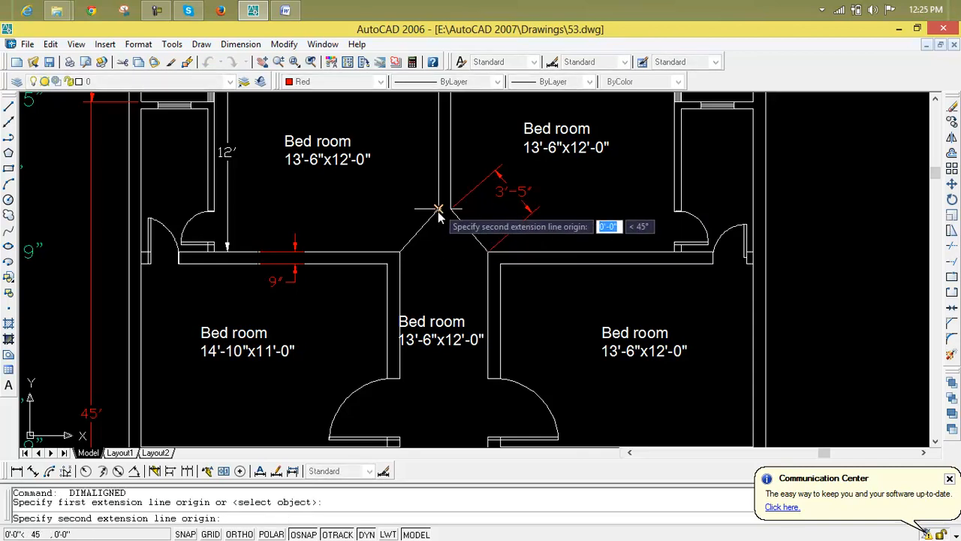
left_click(399, 252)
left_click(369, 224)
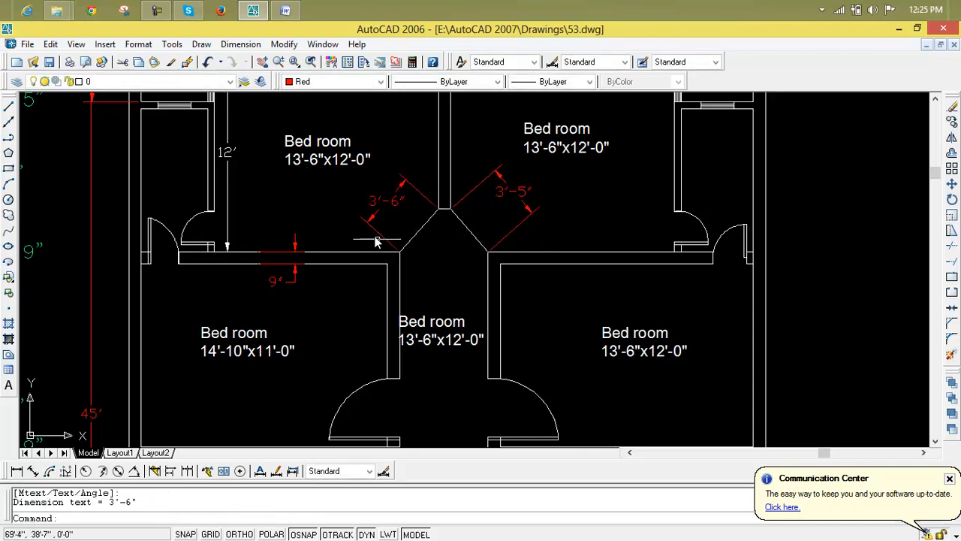
Add a horizontal linear dimension between the ends of the right diagonal door opening, placed below it in the lobby.
left_click(16, 471)
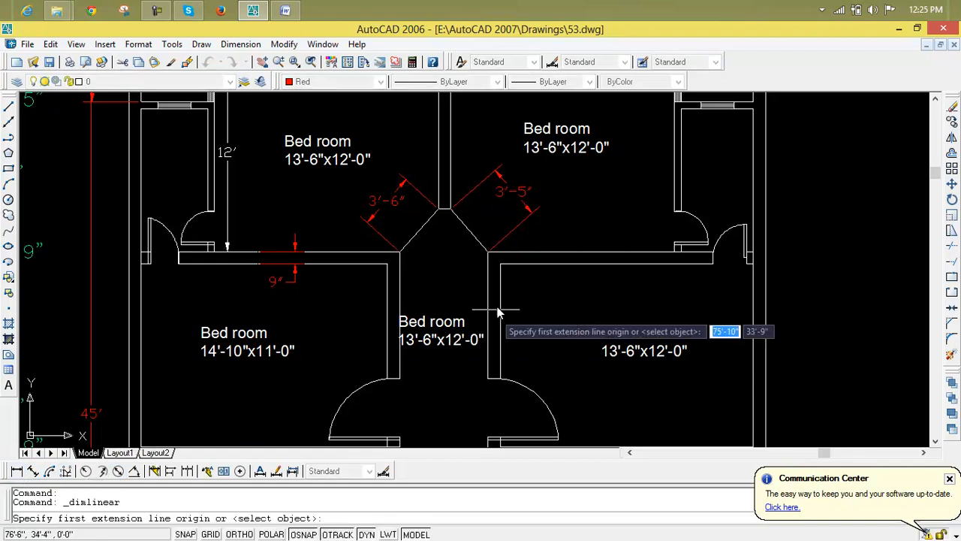
left_click(450, 208)
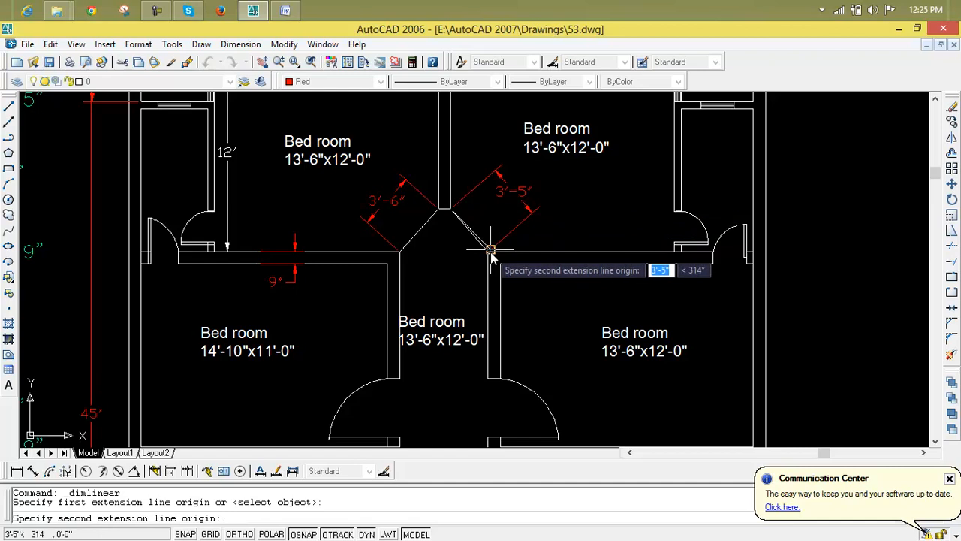
left_click(488, 253)
left_click(475, 271)
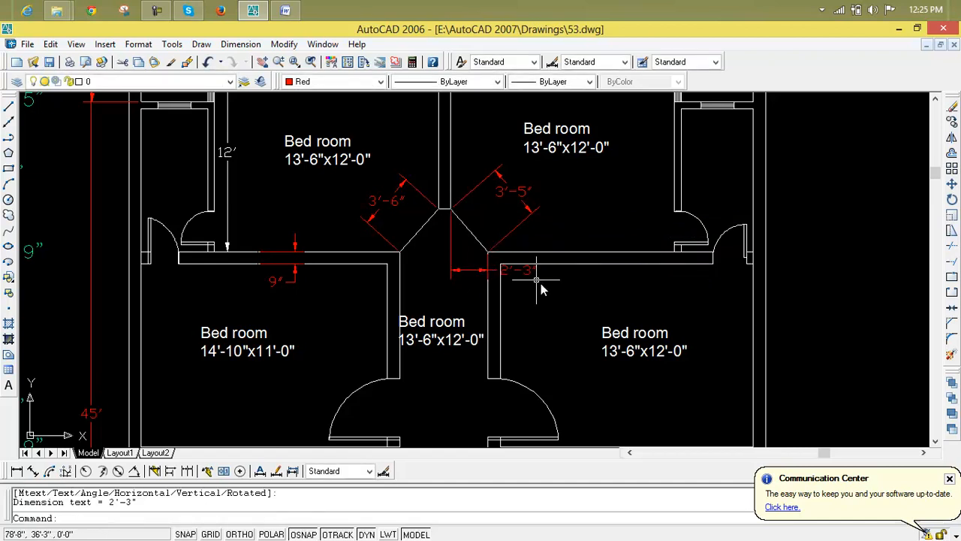
Erase the horizontal linear dimension below the right diagonal door opening.
scroll(525, 274, "up", 4)
scroll(525, 274, "down", 2)
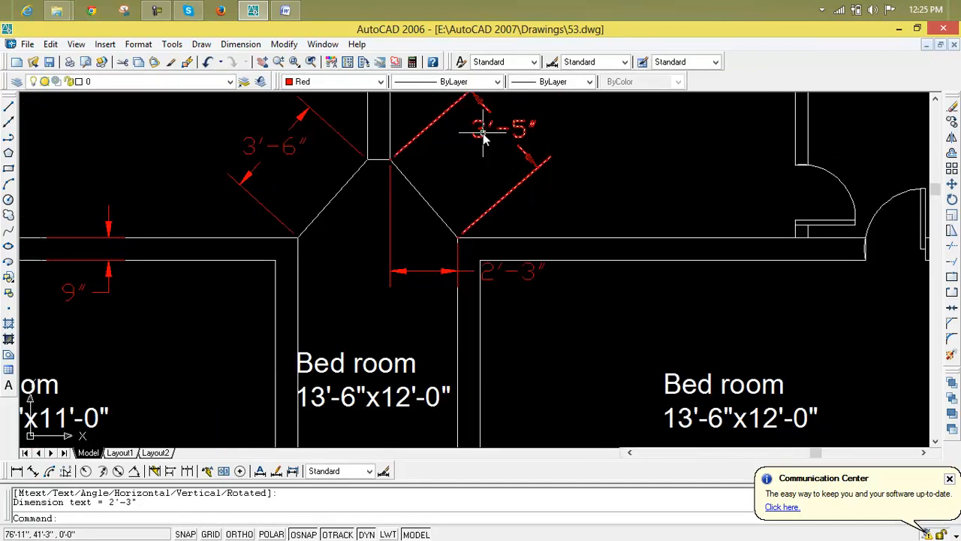
left_click(427, 278)
key("Delete")
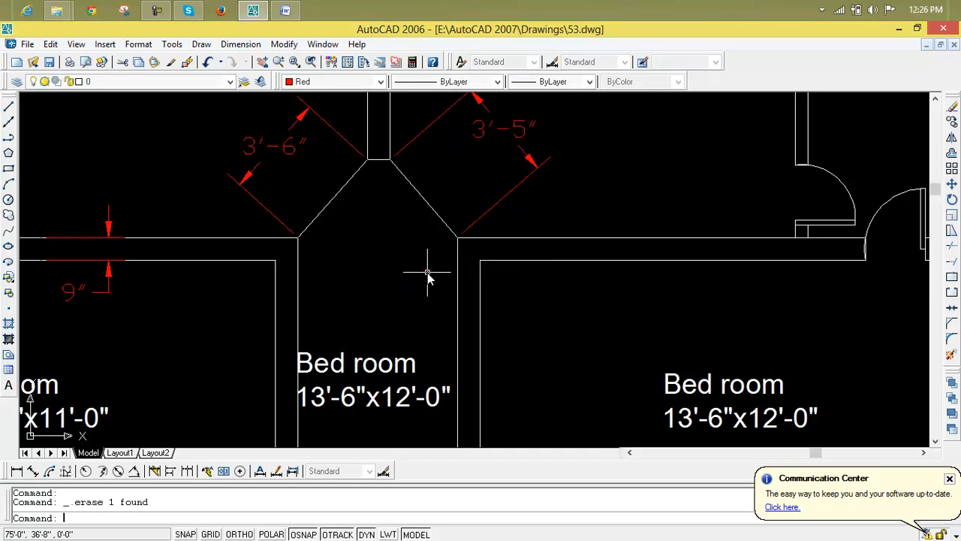
scroll(427, 277, "down", 5)
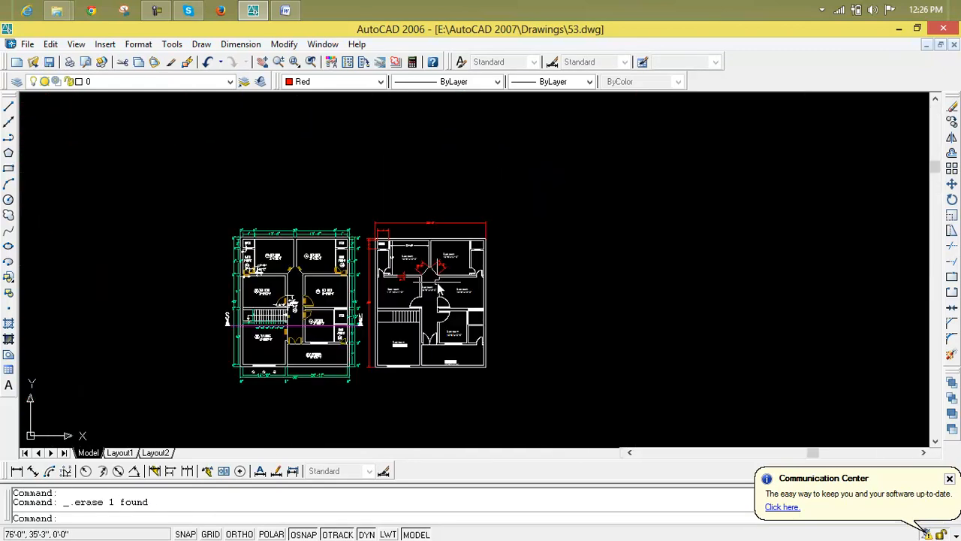
scroll(403, 242, "up", 4)
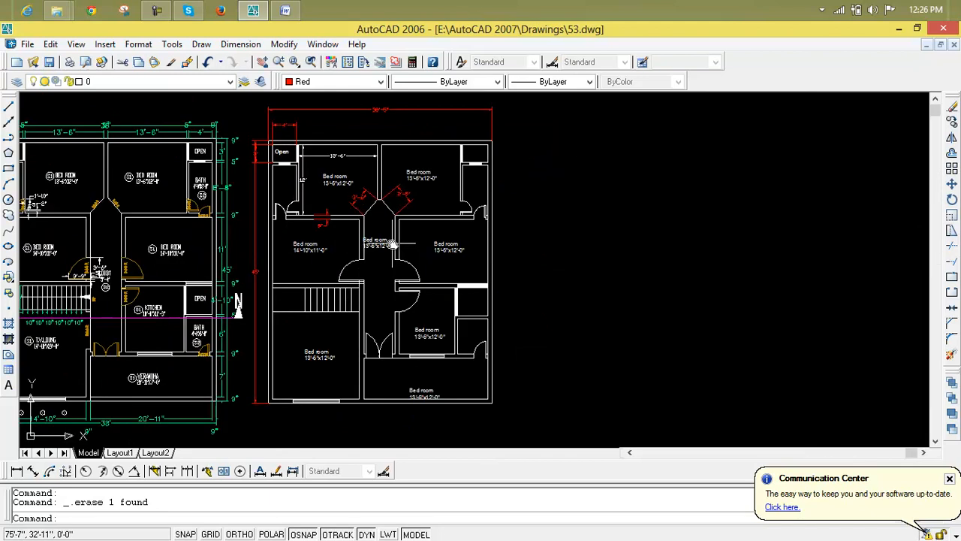